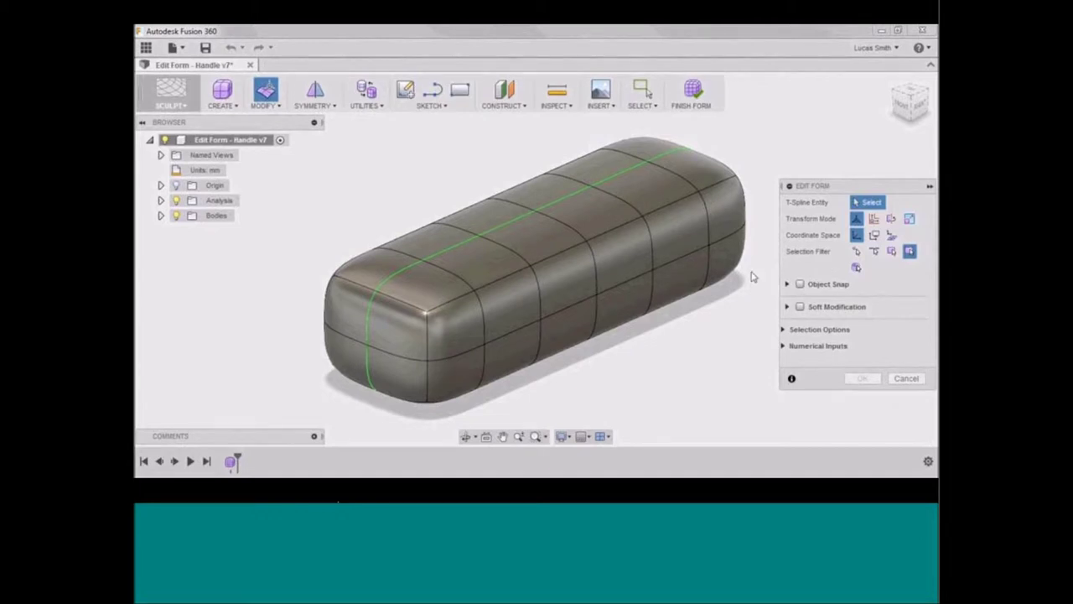
Scale the four faces on the handle's front end down to about 0.52 in their plane and confirm the form edit.
{"action": "left_click", "coordinate": [357, 306]}
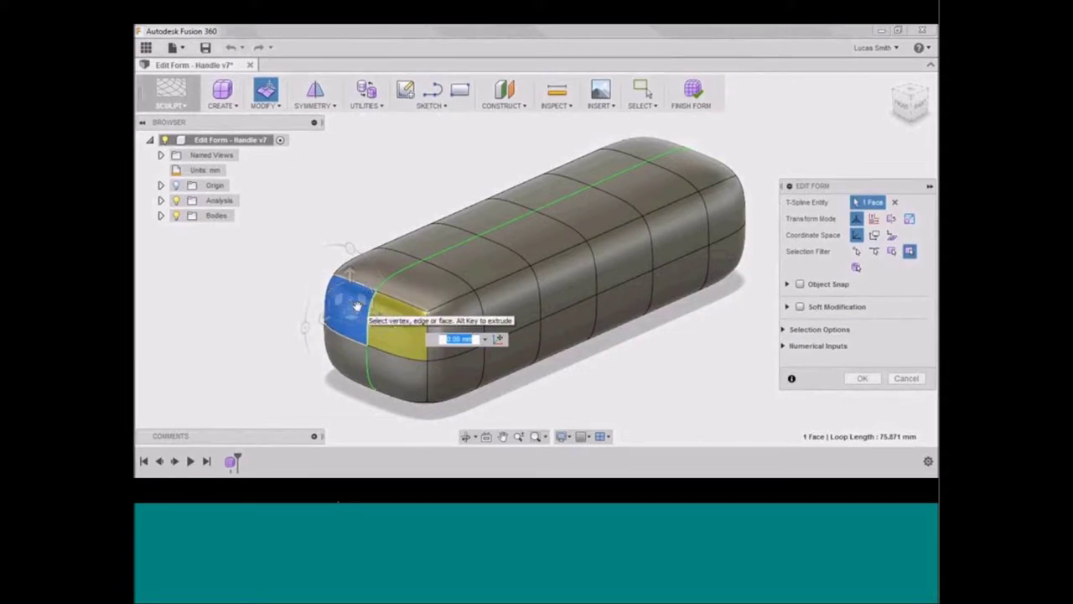
{"action": "left_click", "coordinate": [400, 318], "text": "shift"}
{"action": "left_click", "coordinate": [401, 381], "text": "shift"}
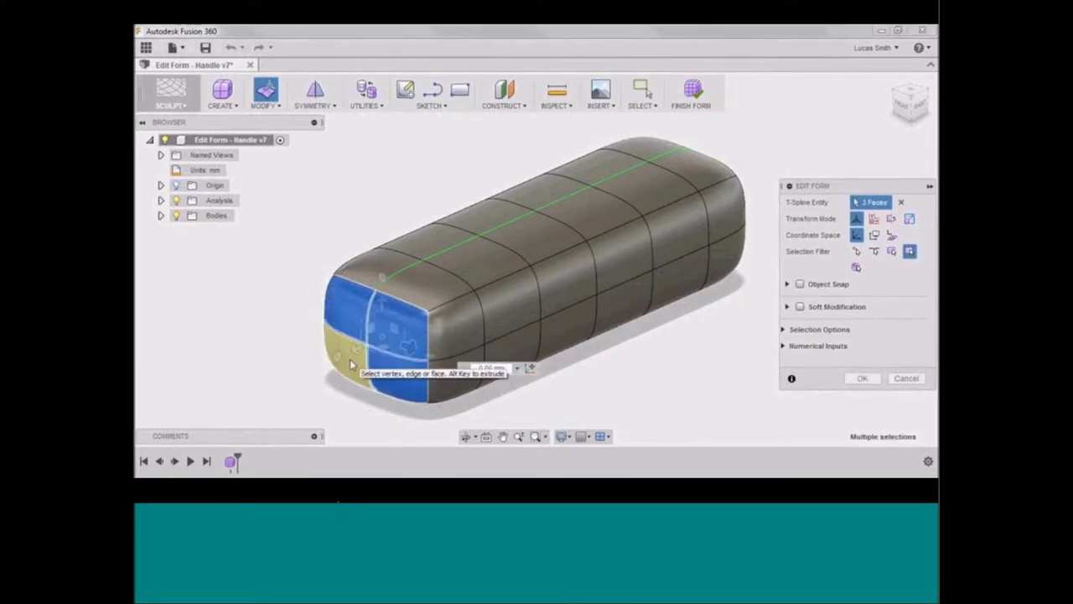
{"action": "left_click", "coordinate": [350, 359], "text": "shift"}
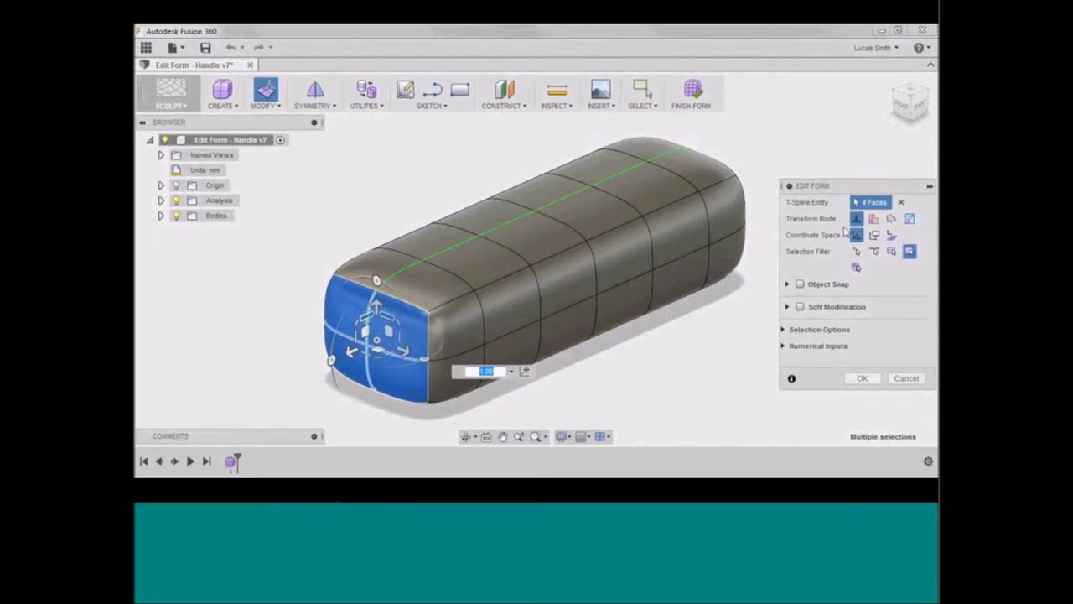
{"action": "left_click", "coordinate": [874, 218]}
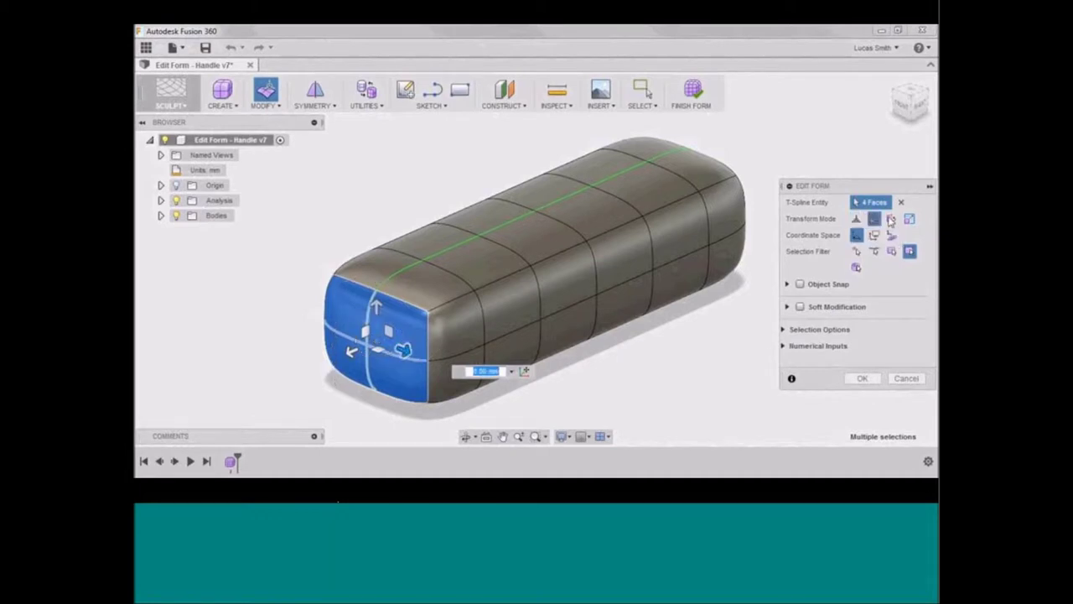
{"action": "left_click", "coordinate": [910, 219]}
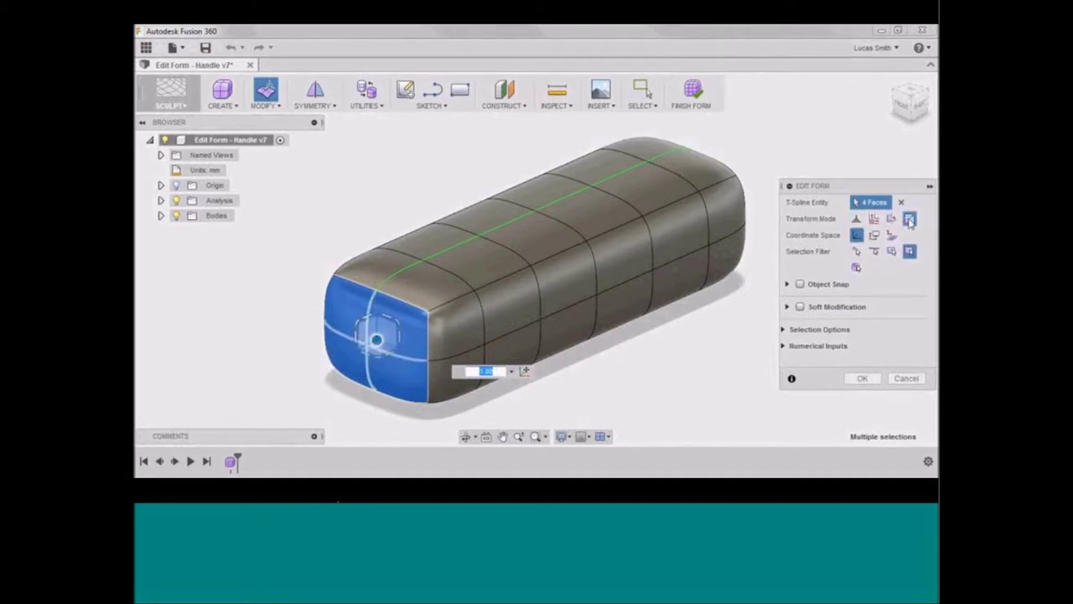
{"action": "left_click", "coordinate": [856, 219]}
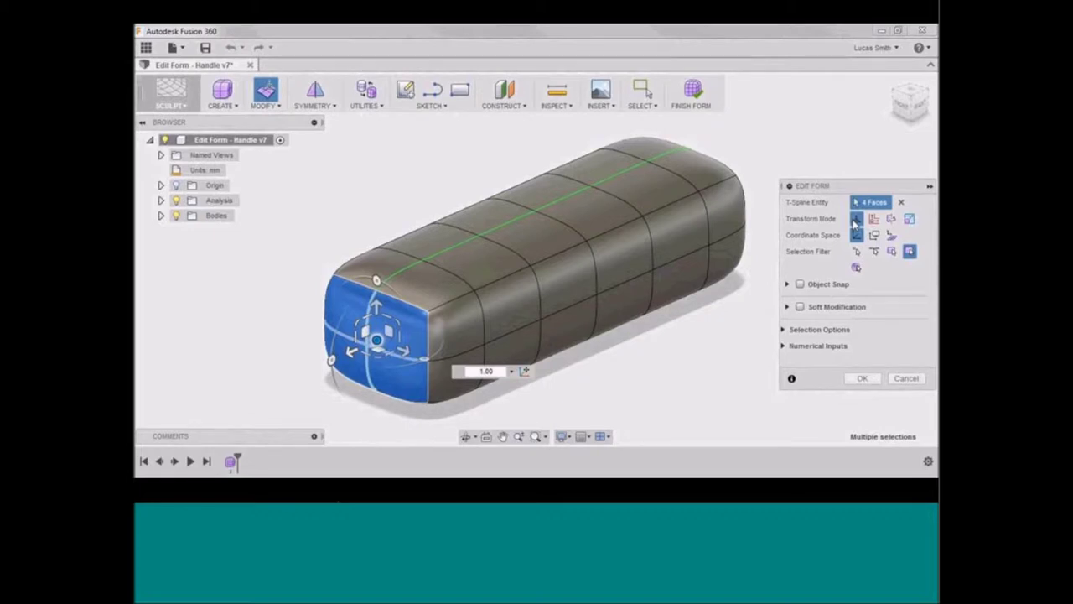
{"action": "left_click", "coordinate": [855, 220]}
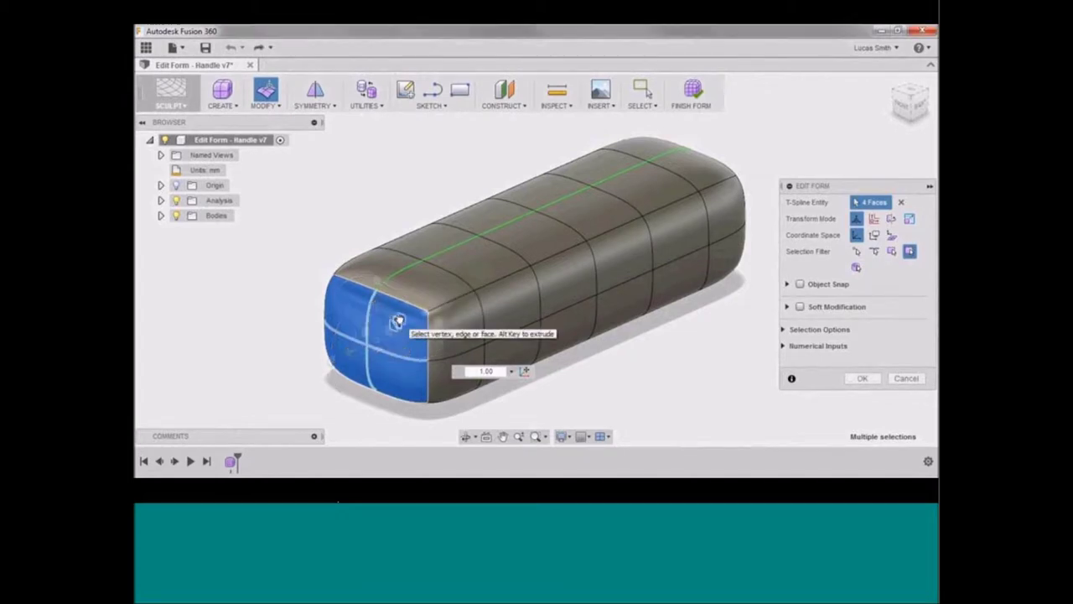
{"action": "left_click_drag", "start_coordinate": [400, 321], "coordinate": [380, 333]}
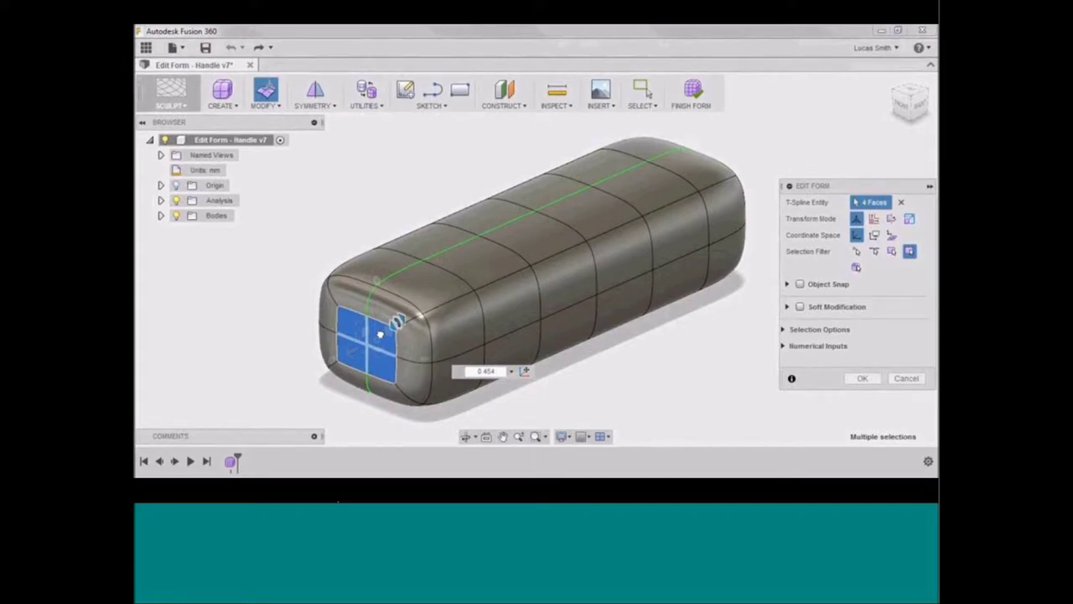
{"action": "left_click_drag", "start_coordinate": [380, 333], "coordinate": [383, 333]}
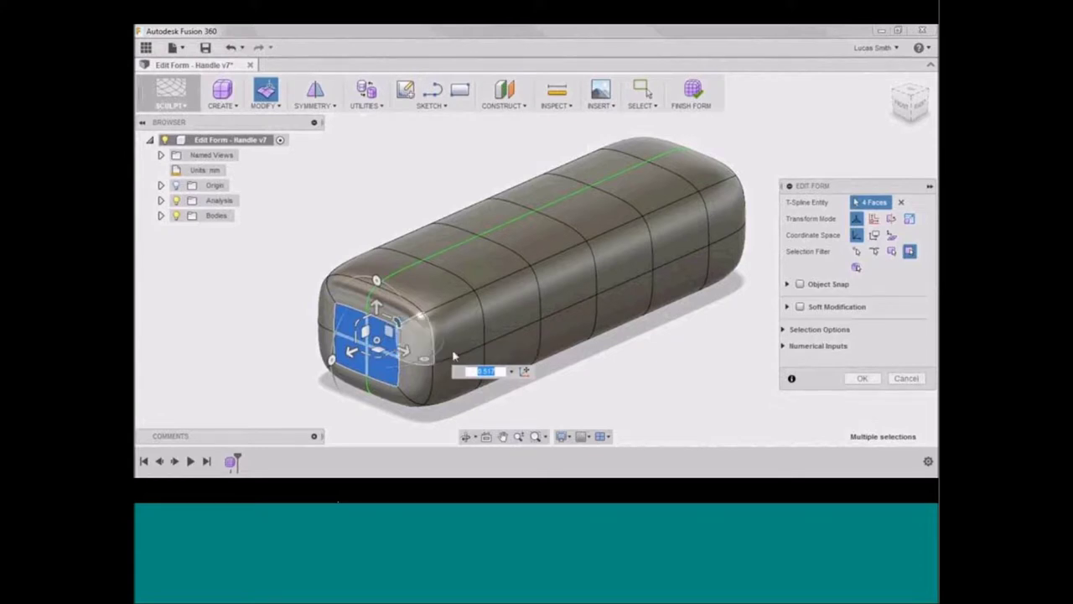
{"action": "left_click", "coordinate": [861, 378]}
{"action": "left_click", "coordinate": [859, 387]}
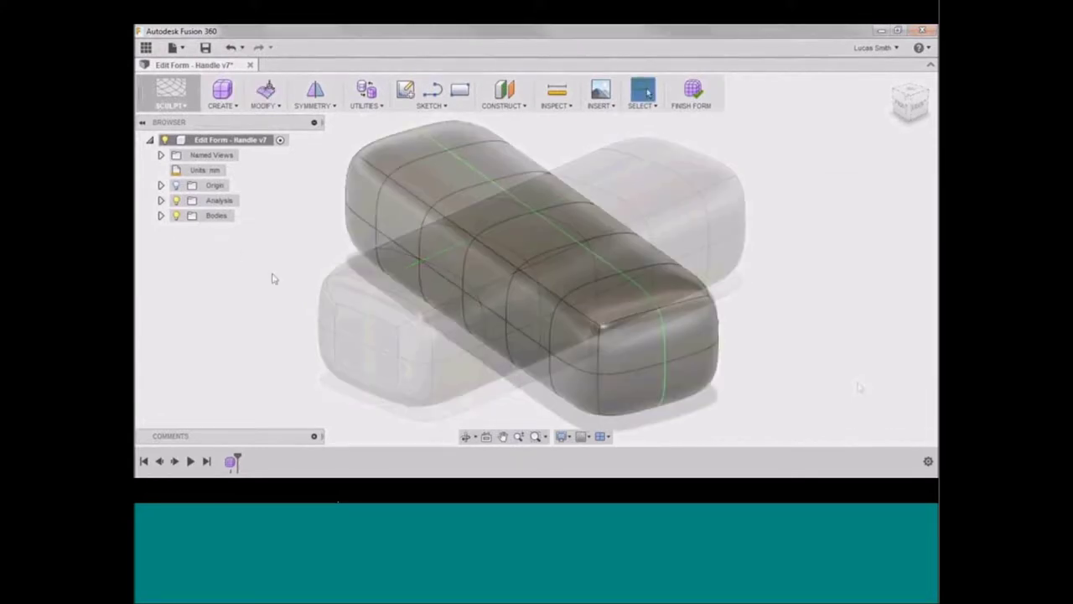
Edit the form again and scale the row of seven faces along one side of the underside's symmetry line to about 0.2.
{"action": "right_click", "coordinate": [272, 279]}
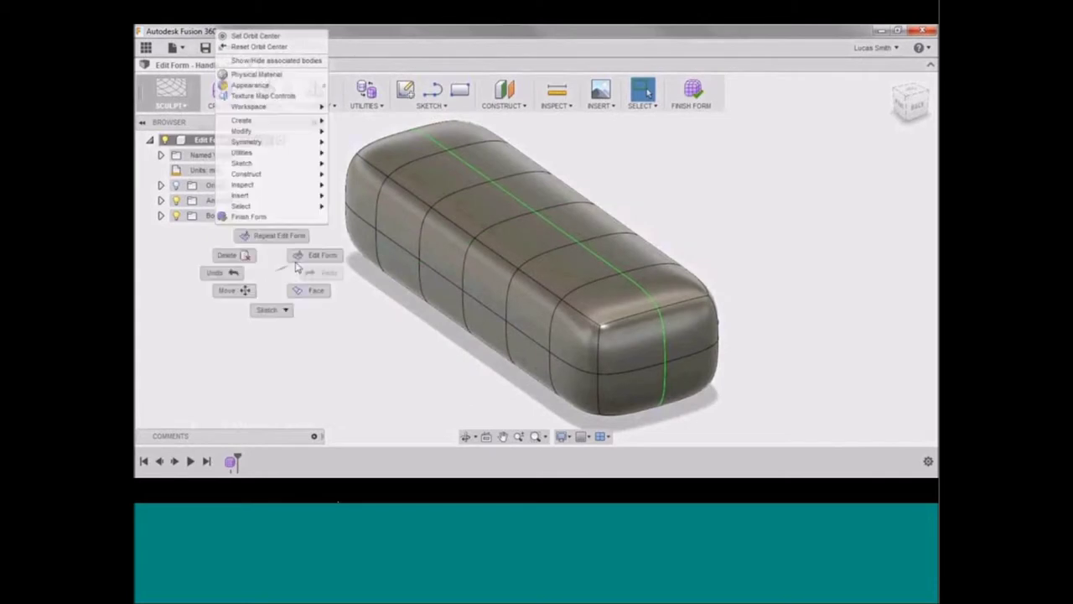
{"action": "left_click", "coordinate": [307, 261]}
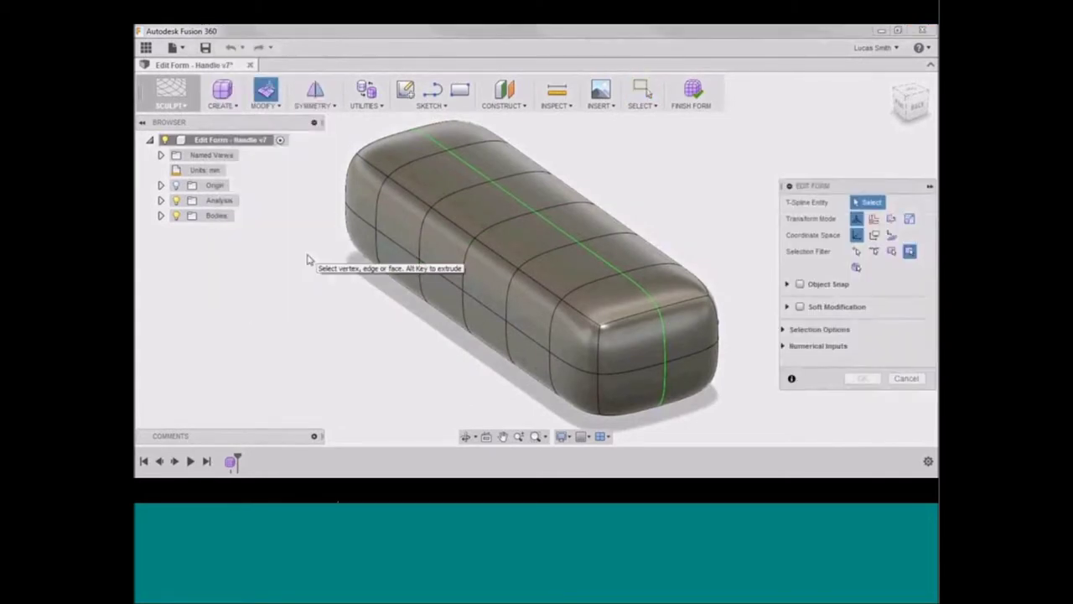
{"action": "middle_click_drag", "start_coordinate": [307, 261], "coordinate": [398, 191], "text": "shift"}
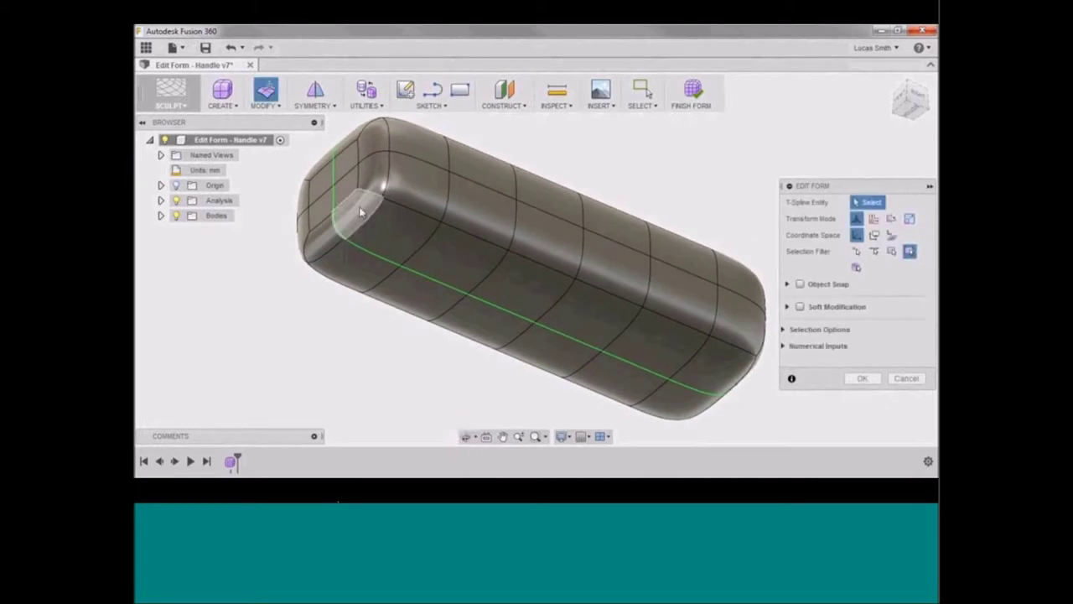
{"action": "left_click", "coordinate": [391, 239]}
{"action": "left_click", "coordinate": [393, 237], "text": "shift"}
{"action": "left_click", "coordinate": [457, 262], "text": "shift"}
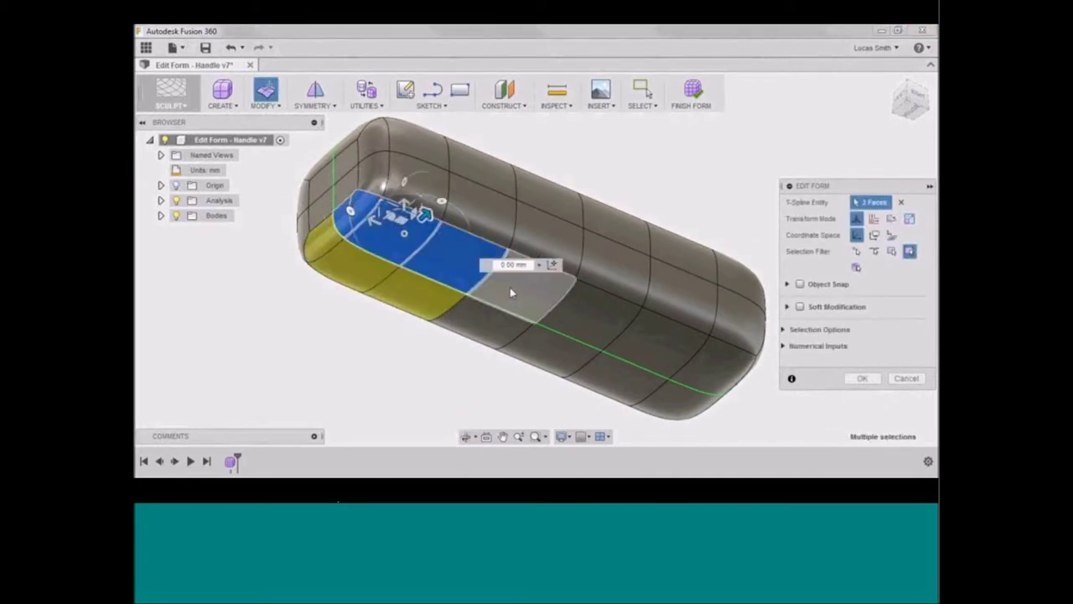
{"action": "left_click", "coordinate": [510, 287], "text": "shift"}
{"action": "left_click", "coordinate": [608, 334], "text": "shift"}
{"action": "left_click", "coordinate": [663, 353], "text": "shift"}
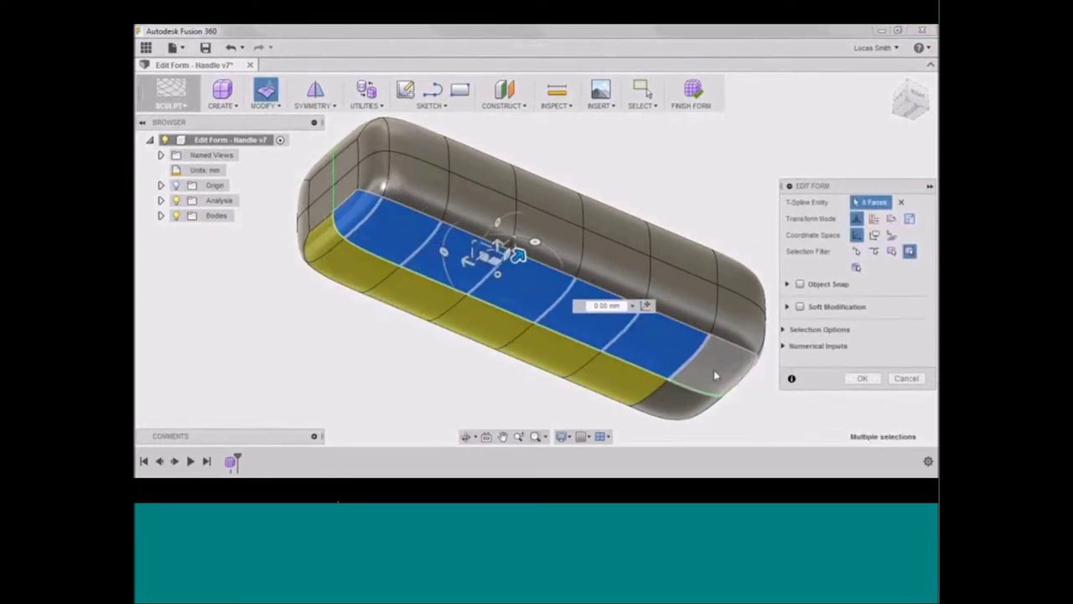
{"action": "left_click", "coordinate": [715, 369], "text": "shift"}
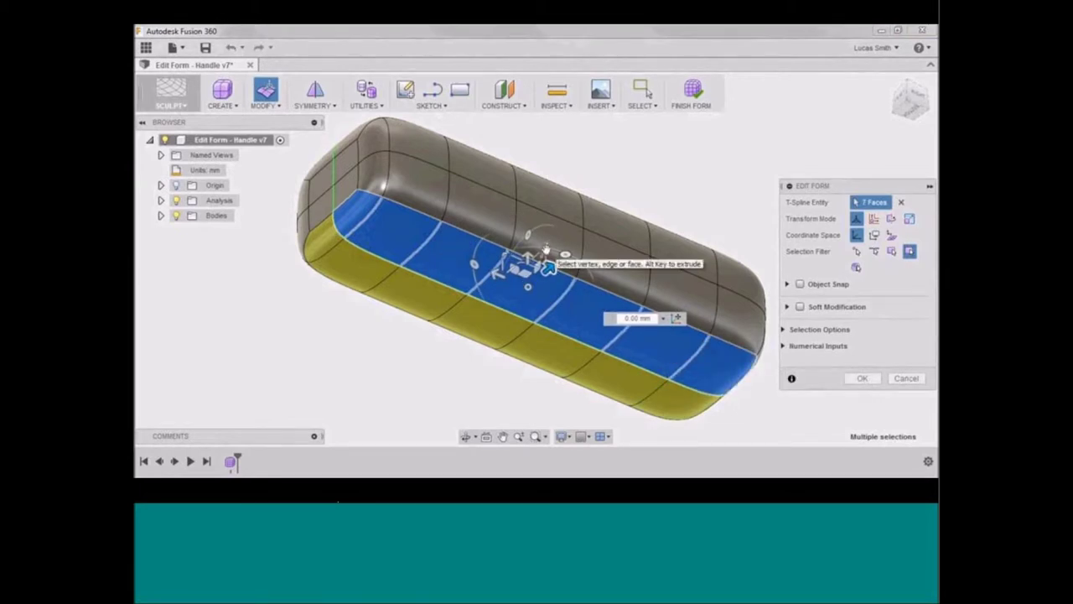
{"action": "mouse_move", "coordinate": [548, 267]}
{"action": "left_mouse_down"}
{"action": "mouse_move", "coordinate": [545, 245]}
{"action": "mouse_move", "coordinate": [547, 261]}
{"action": "left_mouse_up"}
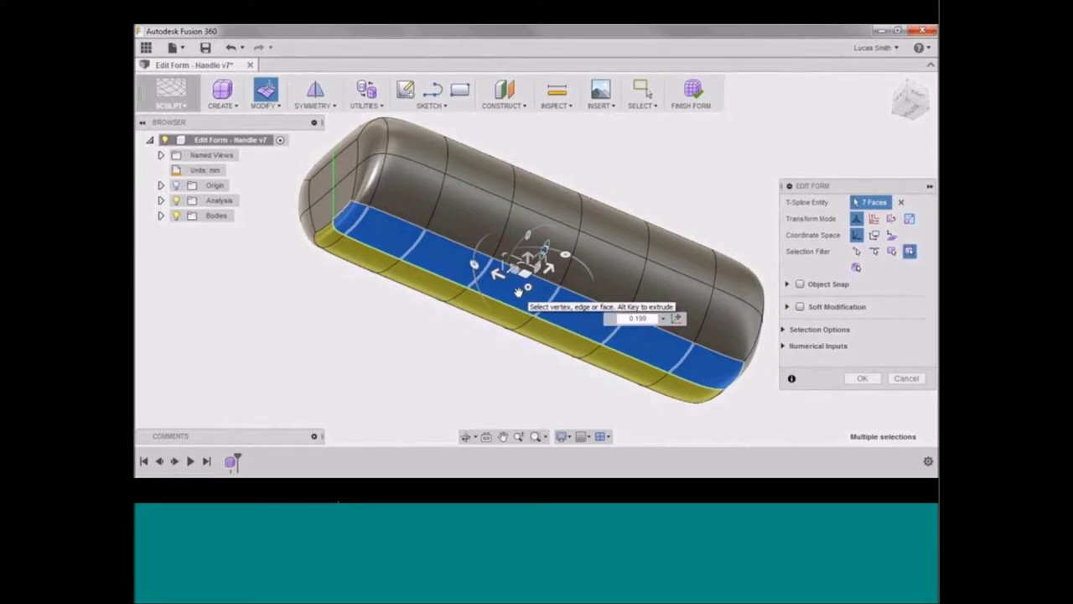
{"action": "left_click", "coordinate": [663, 196]}
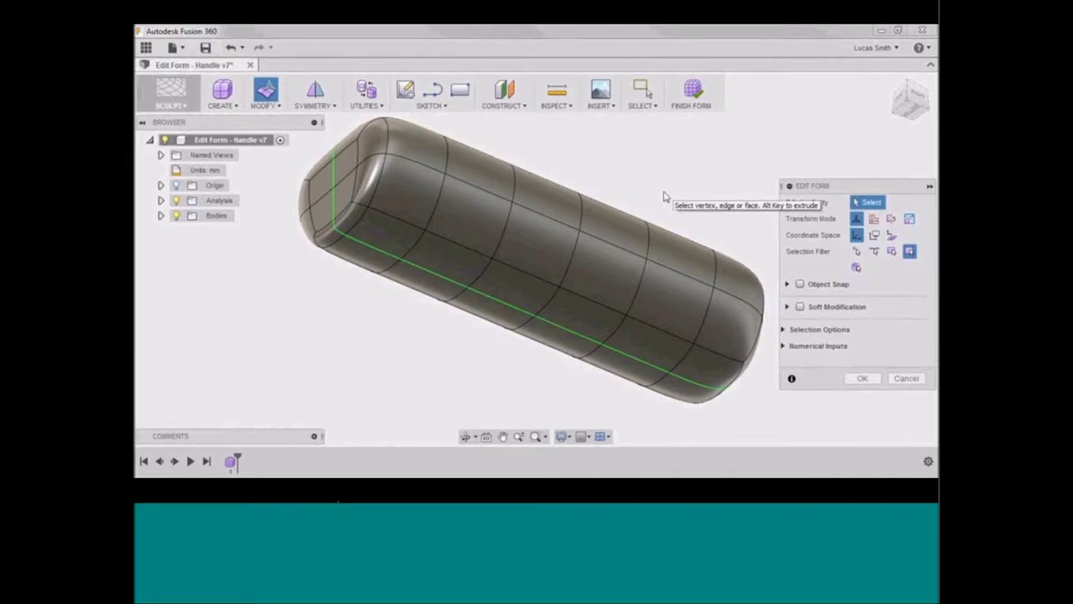
Move the bottom edge at the handle's front end about 21 mm down and 11 mm outward in the right view.
{"action": "left_click", "coordinate": [358, 228]}
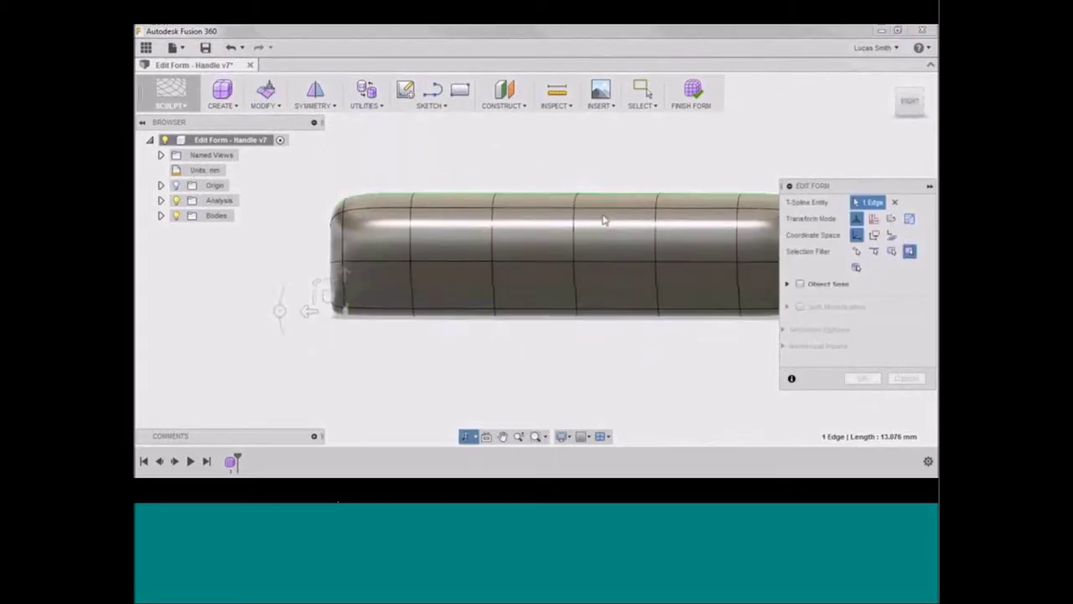
{"action": "left_click", "coordinate": [546, 222]}
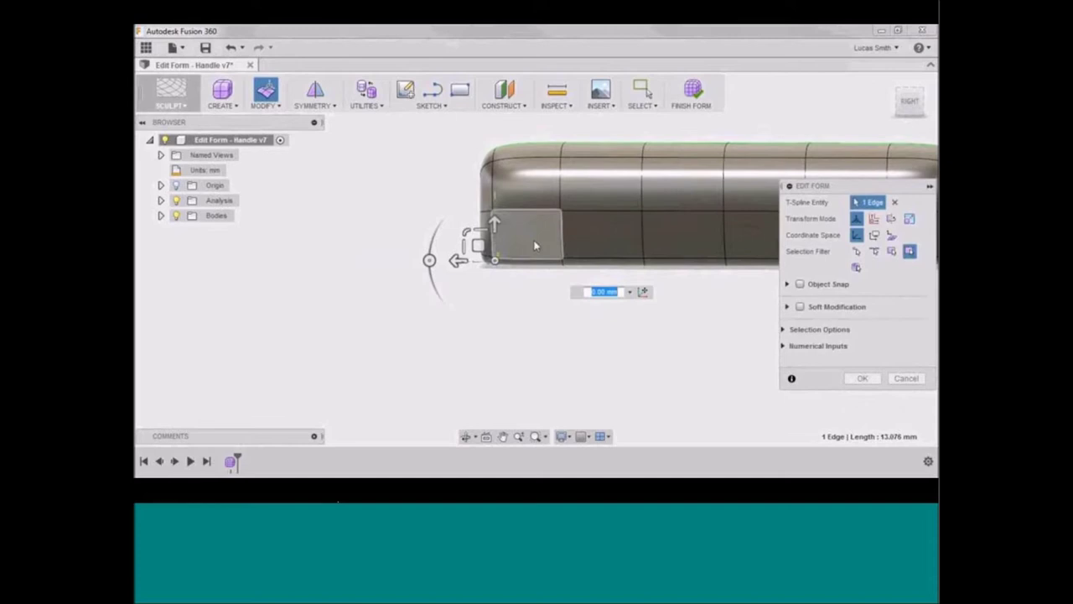
{"action": "left_click_drag", "start_coordinate": [479, 244], "coordinate": [443, 315]}
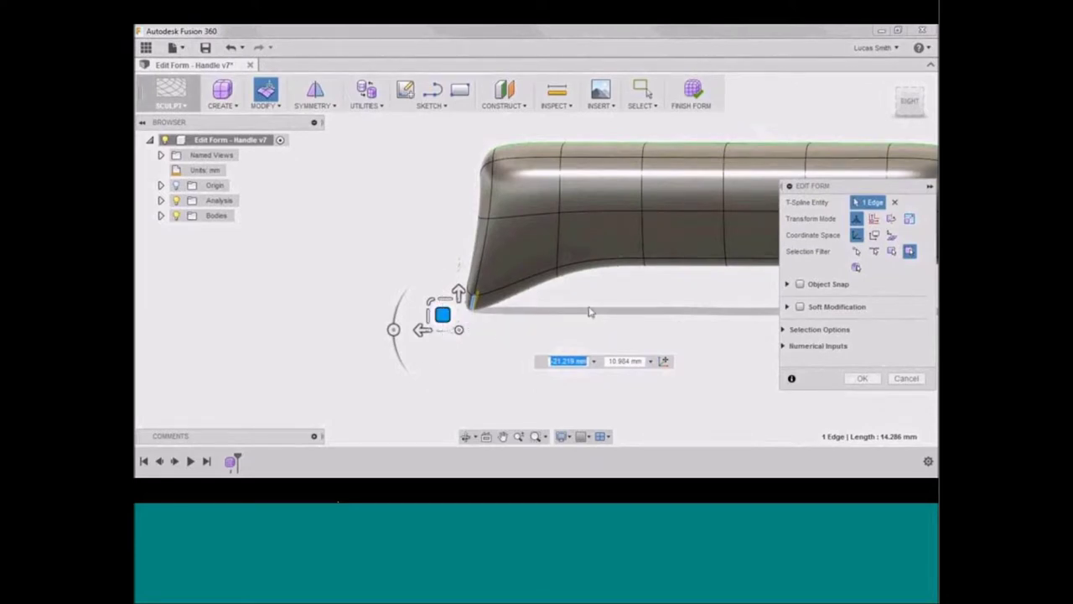
Raise three alternating crosswise edges along the handle's underside together by about 10 mm to form finger grooves.
{"action": "middle_click_drag", "start_coordinate": [690, 290], "coordinate": [554, 302]}
{"action": "middle_click_drag", "start_coordinate": [422, 287], "coordinate": [546, 282], "text": "shift"}
{"action": "left_click", "coordinate": [419, 281]}
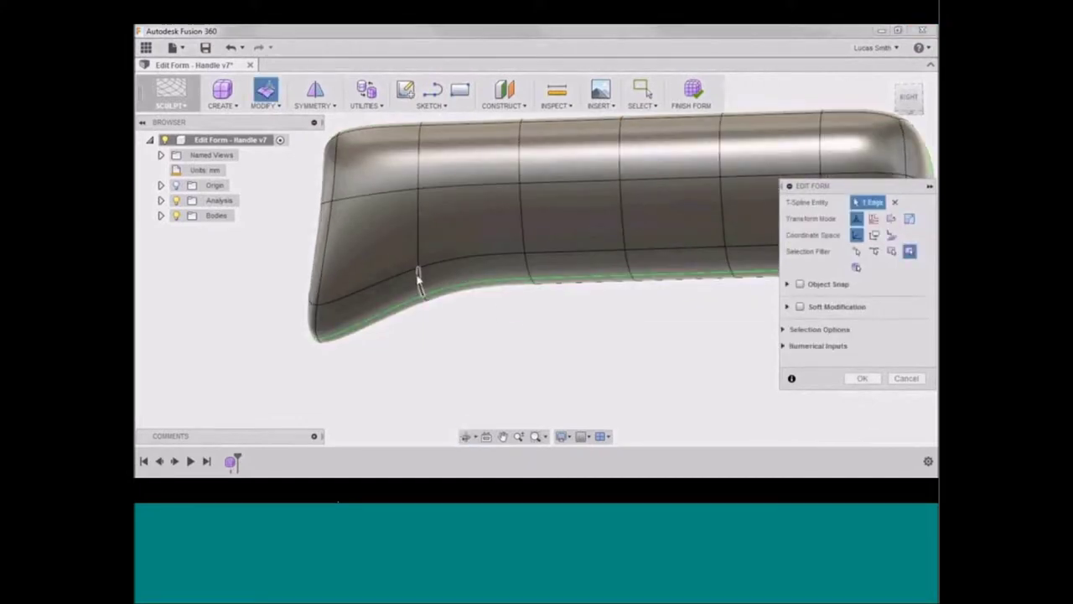
{"action": "left_click", "coordinate": [622, 273], "text": "shift"}
{"action": "middle_click_drag", "start_coordinate": [559, 301], "coordinate": [473, 301]}
{"action": "left_click", "coordinate": [745, 258]}
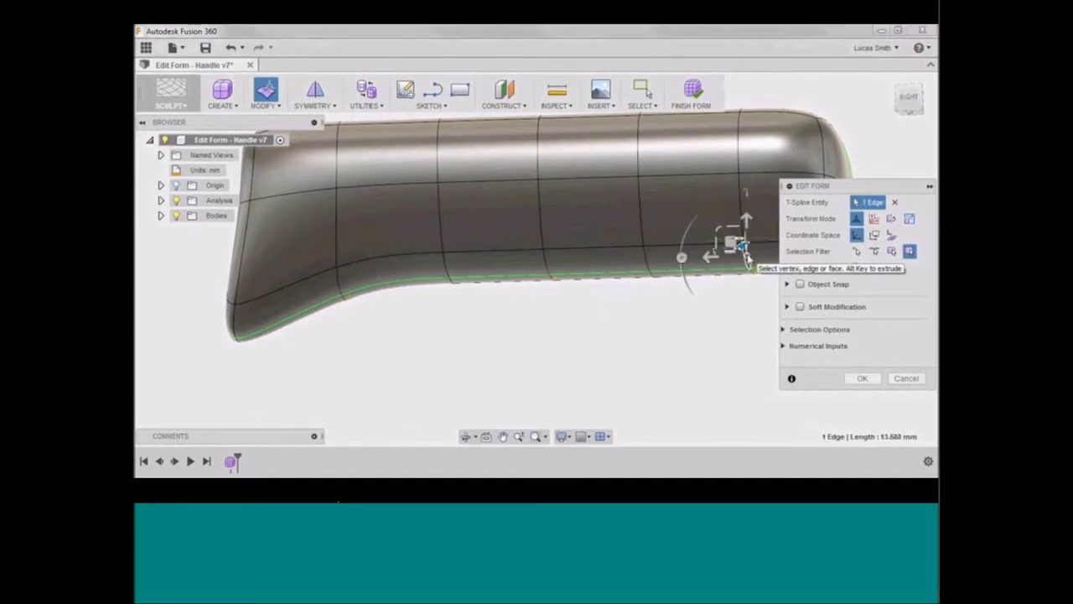
{"action": "left_click", "coordinate": [545, 262], "text": "shift"}
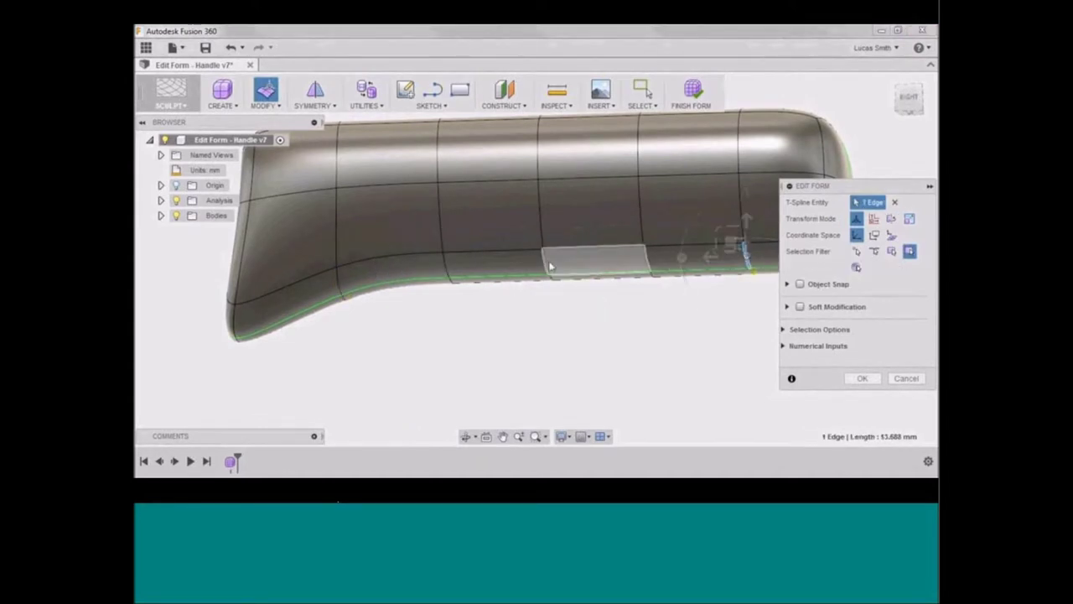
{"action": "left_click", "coordinate": [336, 275], "text": "shift"}
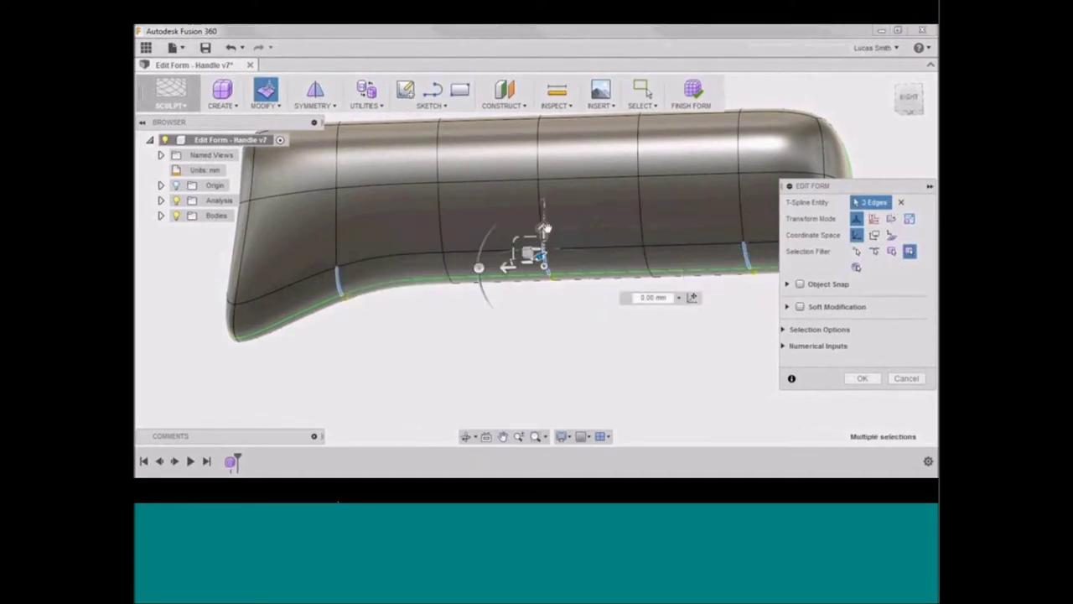
{"action": "left_click_drag", "start_coordinate": [546, 231], "coordinate": [543, 189]}
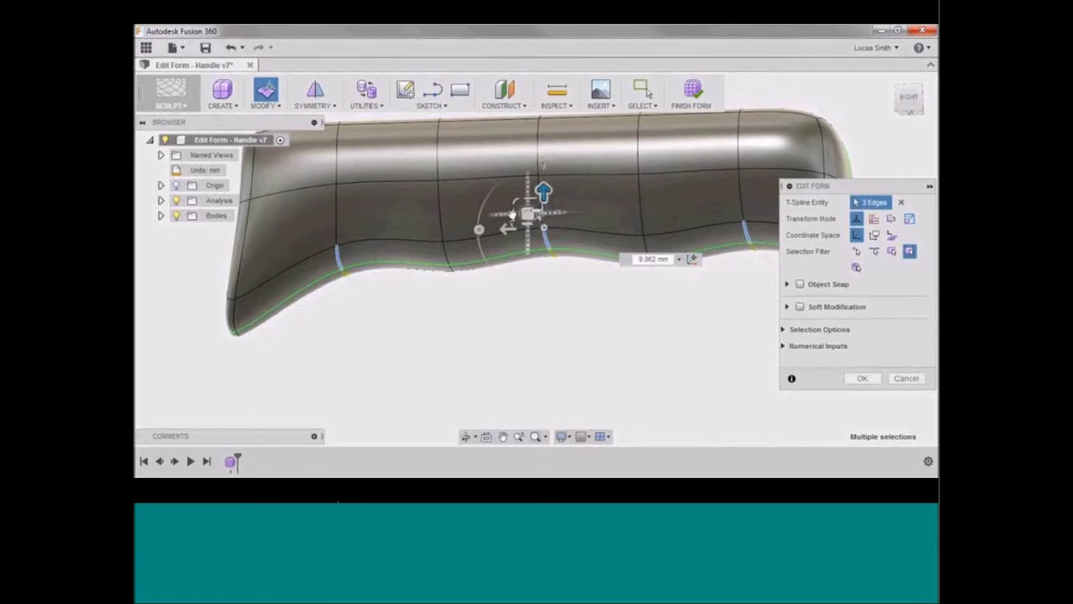
Lower the single crosswise underside edge between the two frontmost grooves by about 5 mm.
{"action": "left_click", "coordinate": [446, 251]}
{"action": "left_click_drag", "start_coordinate": [447, 220], "coordinate": [444, 240]}
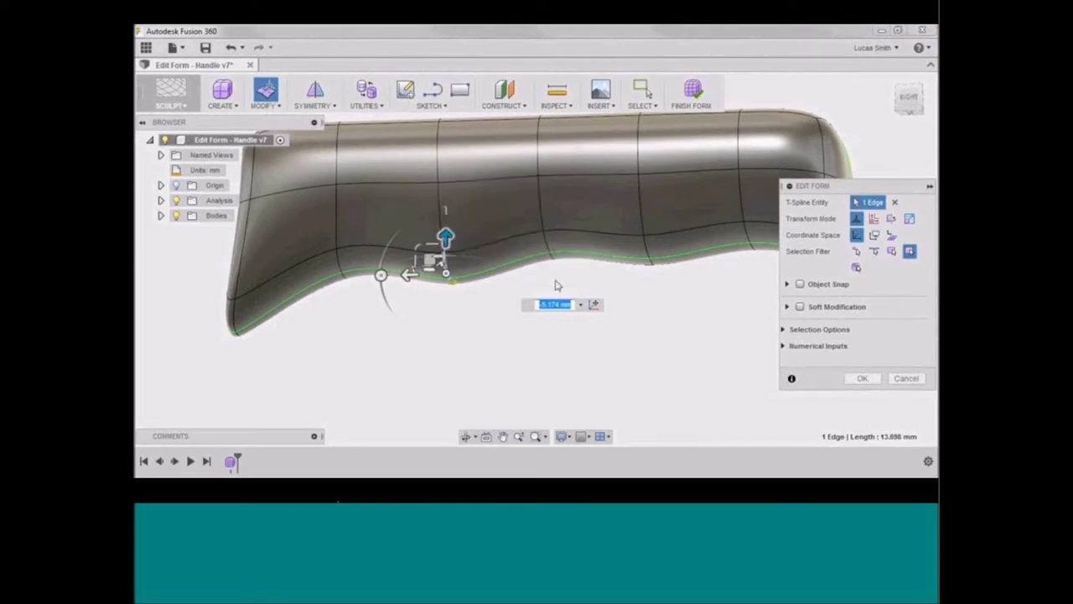
{"action": "middle_click_drag", "start_coordinate": [553, 289], "coordinate": [599, 293], "text": "shift"}
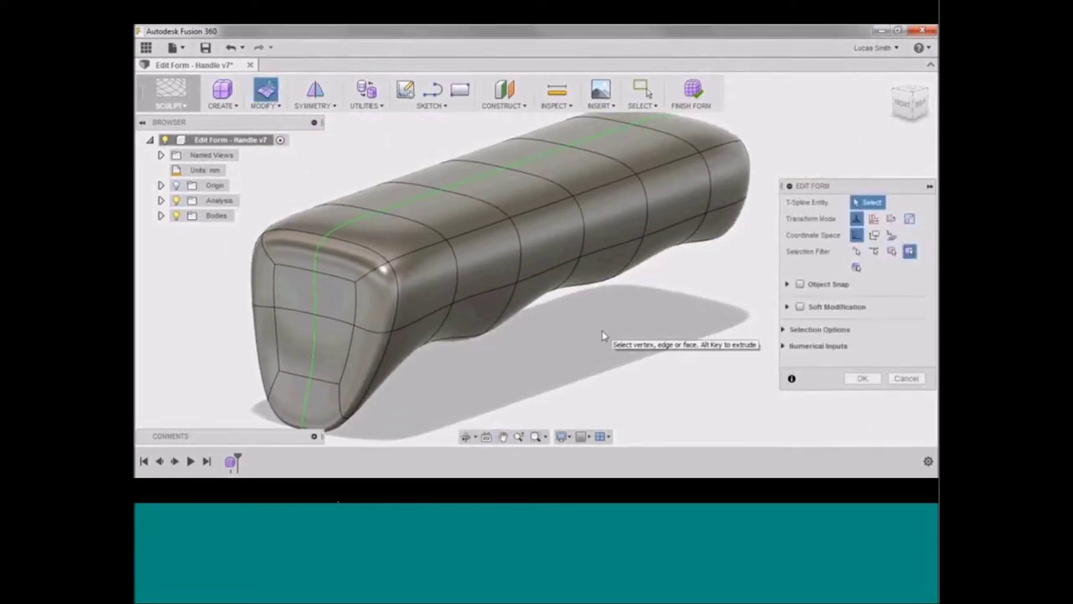
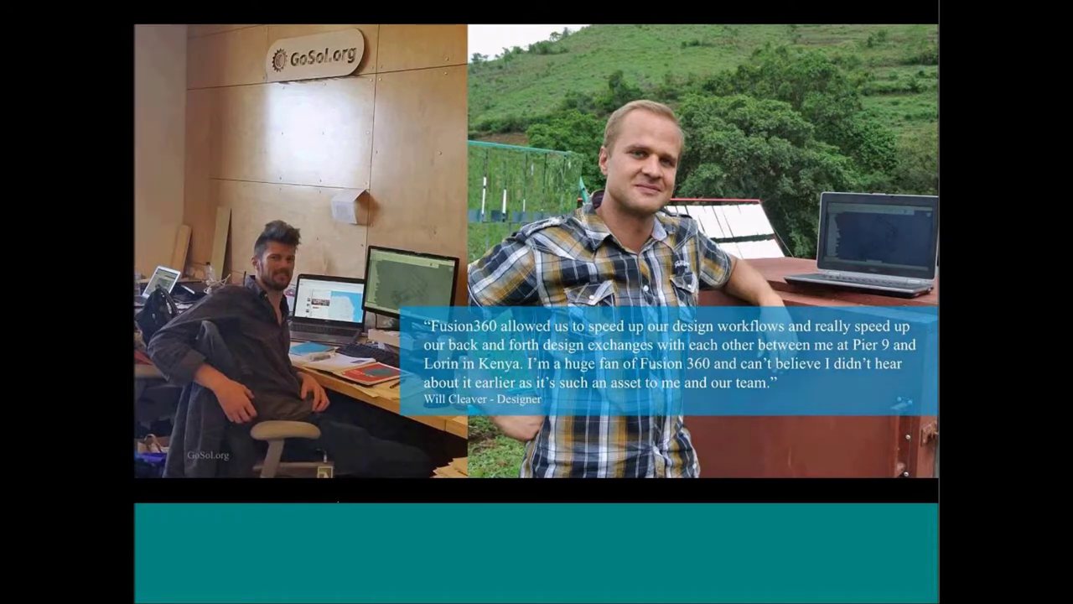
{"action": "key", "text": "Right"}
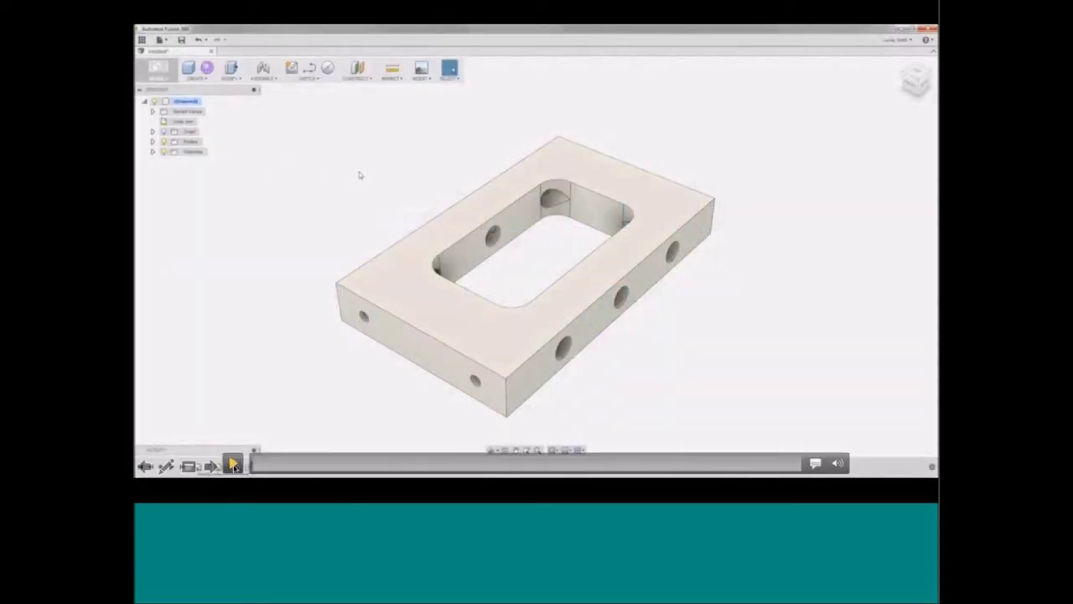
{"action": "left_click", "coordinate": [233, 465]}
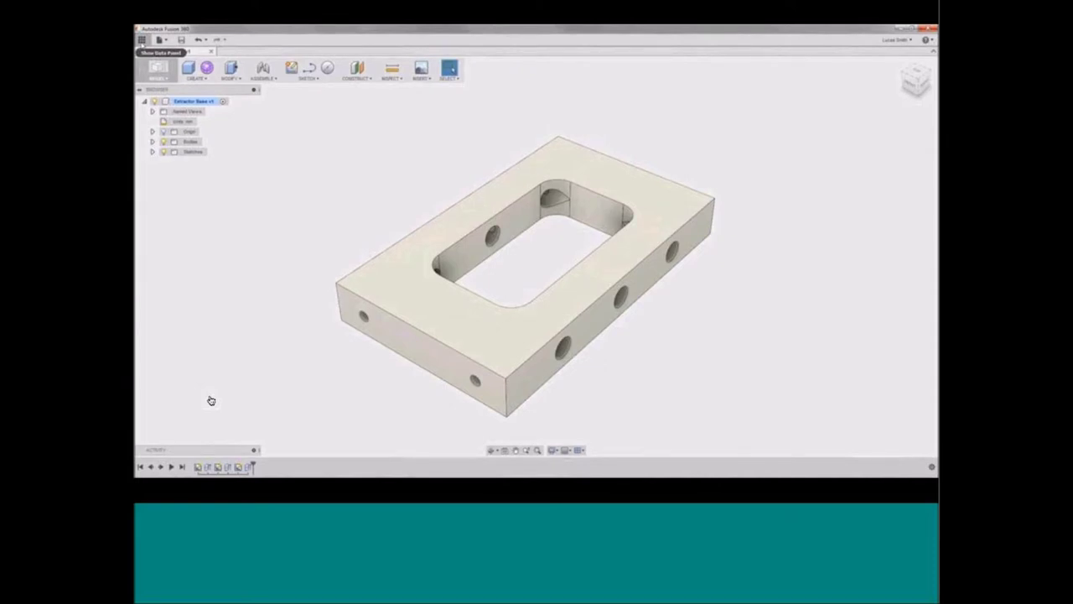
Search all project data for "tissue", open the first Tissue Extraction Device design and select the outer face of its front orange lug.
{"action": "left_click", "coordinate": [142, 40]}
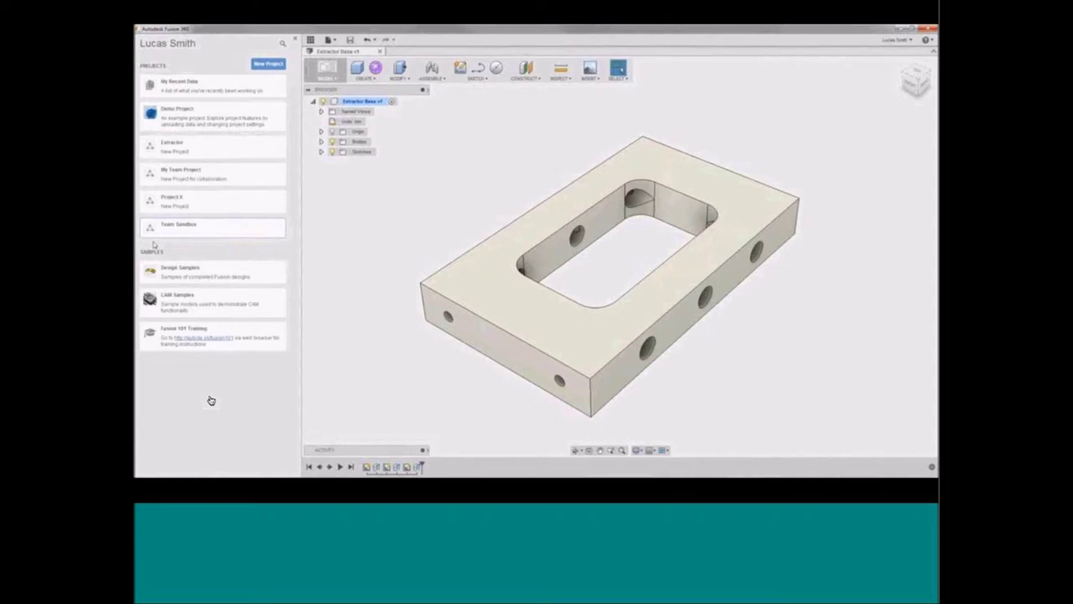
{"action": "left_click", "coordinate": [281, 44]}
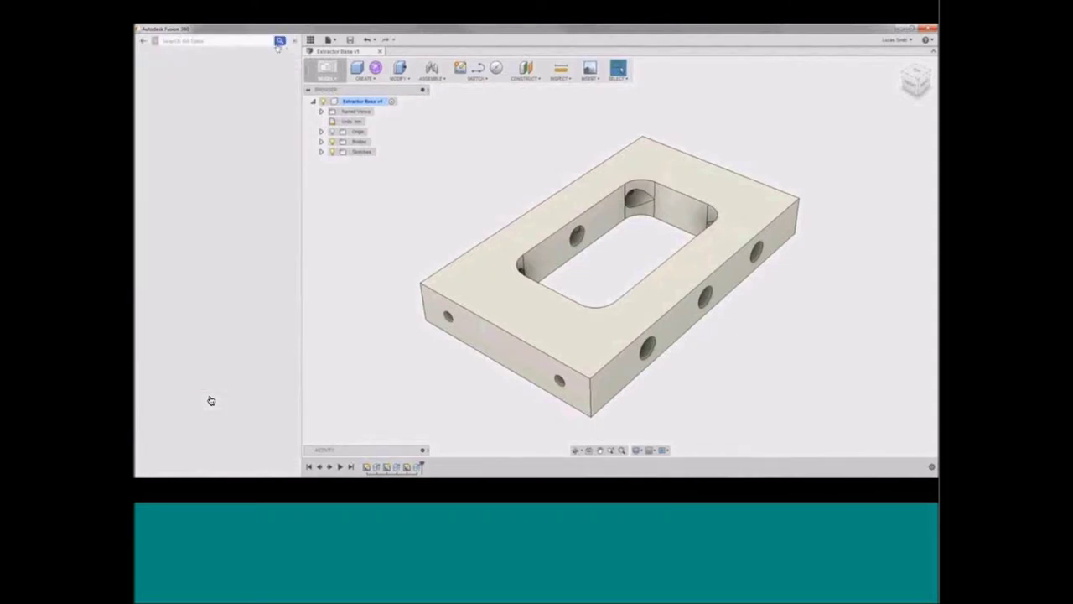
{"action": "left_click", "coordinate": [265, 42]}
{"action": "double_click", "coordinate": [211, 83]}
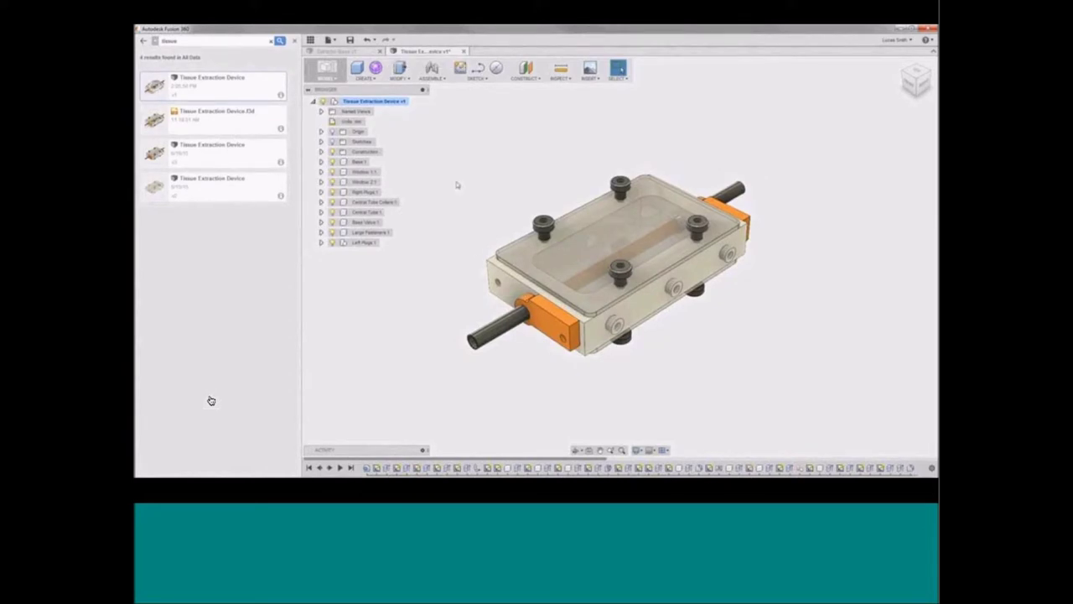
{"action": "left_click", "coordinate": [546, 323]}
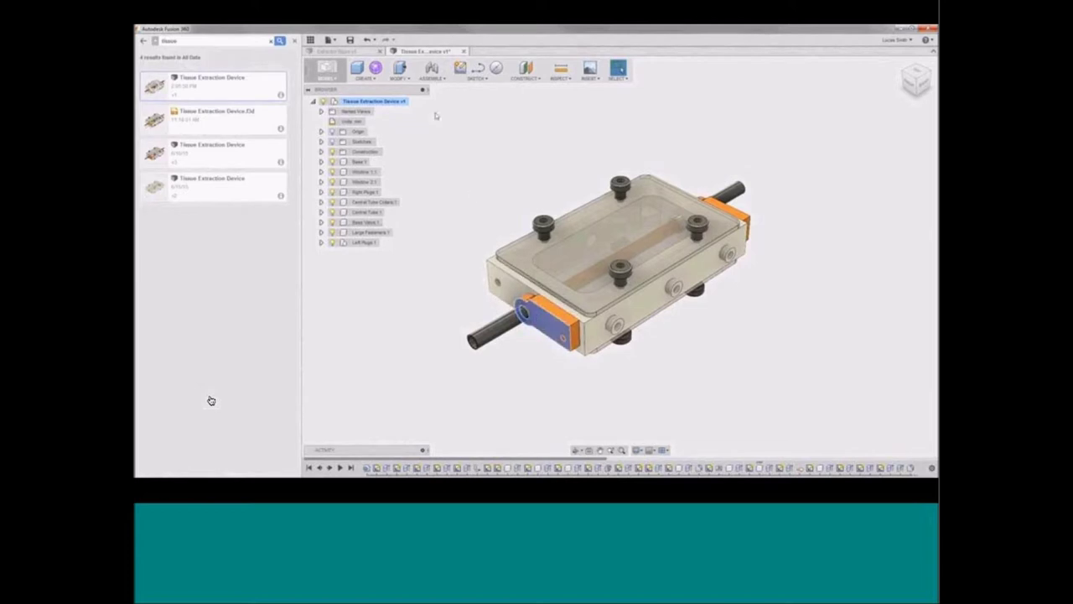
Offset the selected outer face of the front orange lug outward to thicken the lug.
{"action": "left_click", "coordinate": [400, 69]}
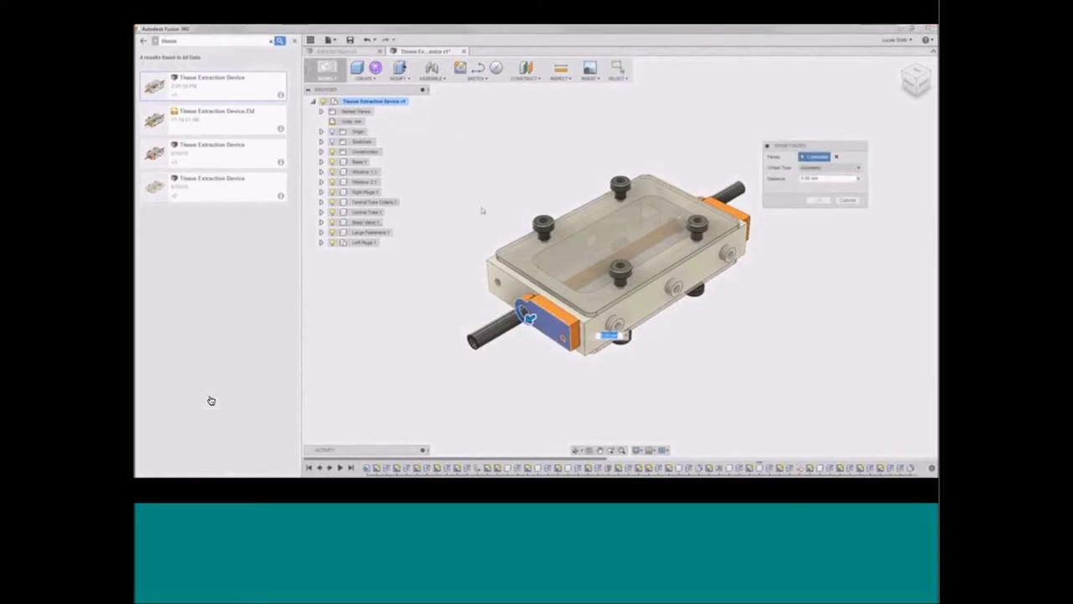
{"action": "left_click_drag", "start_coordinate": [527, 315], "coordinate": [510, 330]}
{"action": "left_click", "coordinate": [819, 200]}
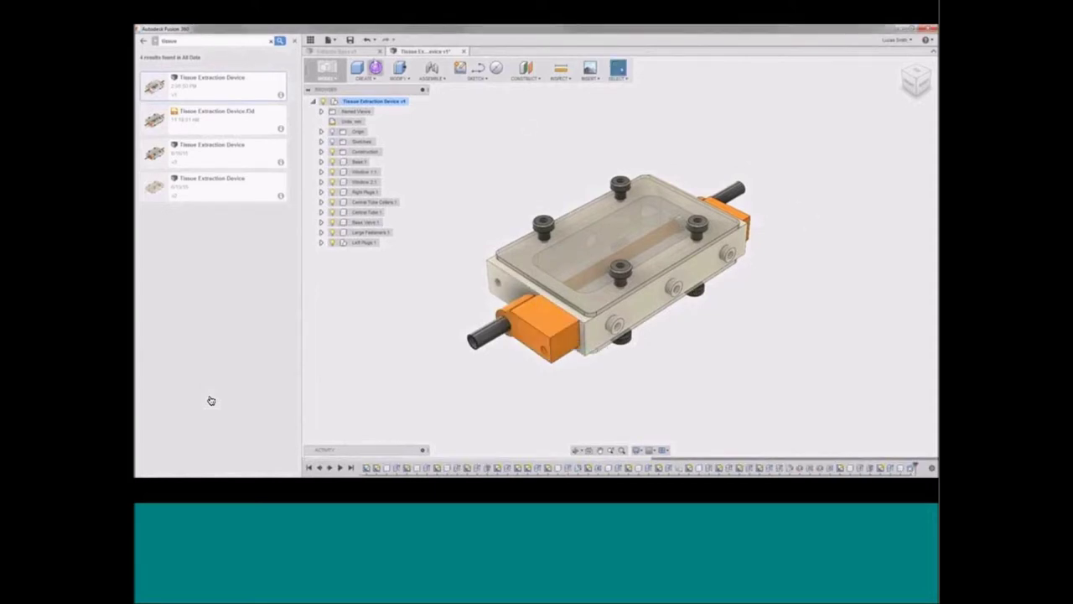
Save the design as a new version with the version description "Quite extended".
{"action": "left_click", "coordinate": [349, 39]}
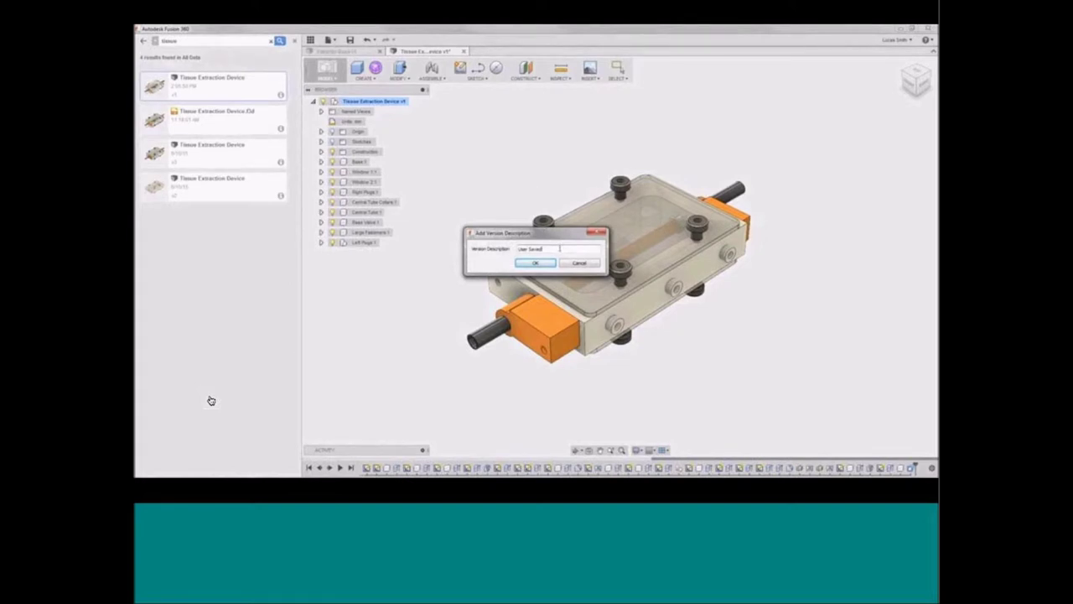
{"action": "left_click_drag", "start_coordinate": [558, 249], "coordinate": [515, 251]}
{"action": "type", "text": "Quite extended"}
{"action": "left_click", "coordinate": [522, 264]}
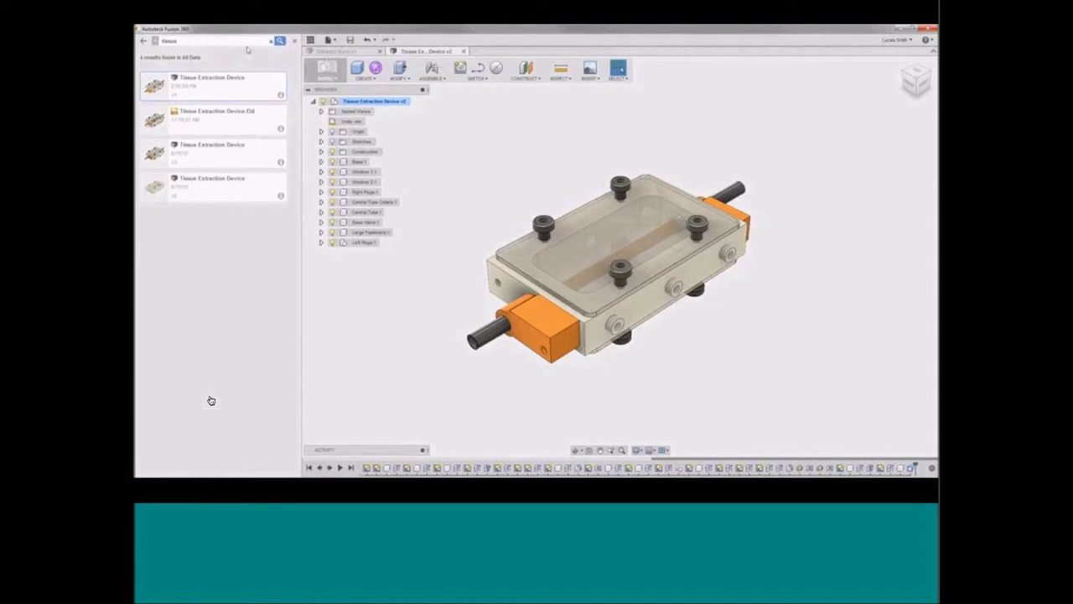
Browse to the Team Sandbox project, check its list of members and return to its data.
{"action": "left_click", "coordinate": [145, 42]}
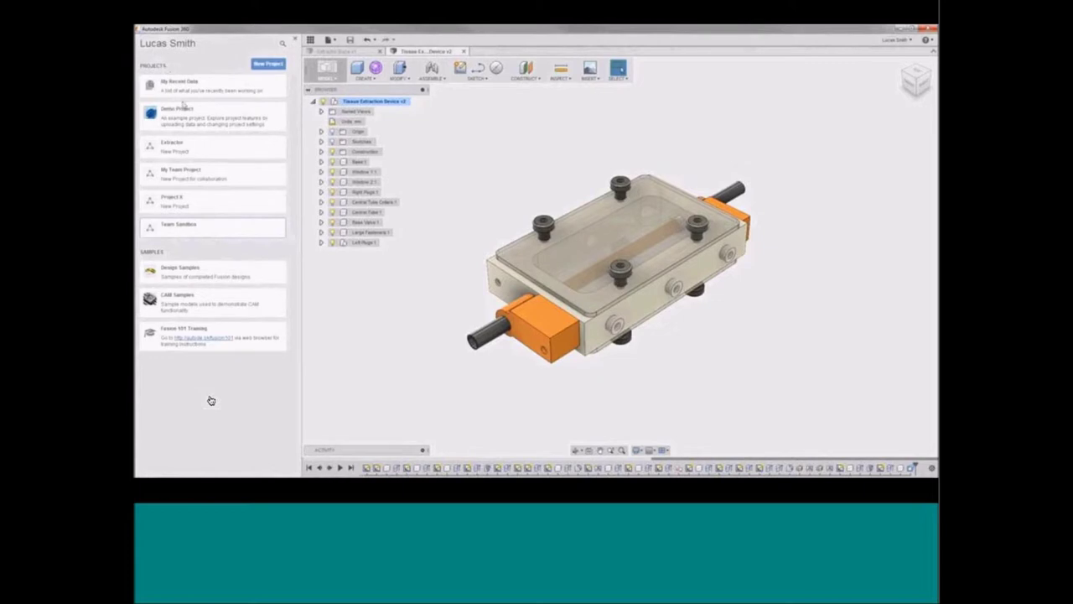
{"action": "left_click", "coordinate": [198, 228]}
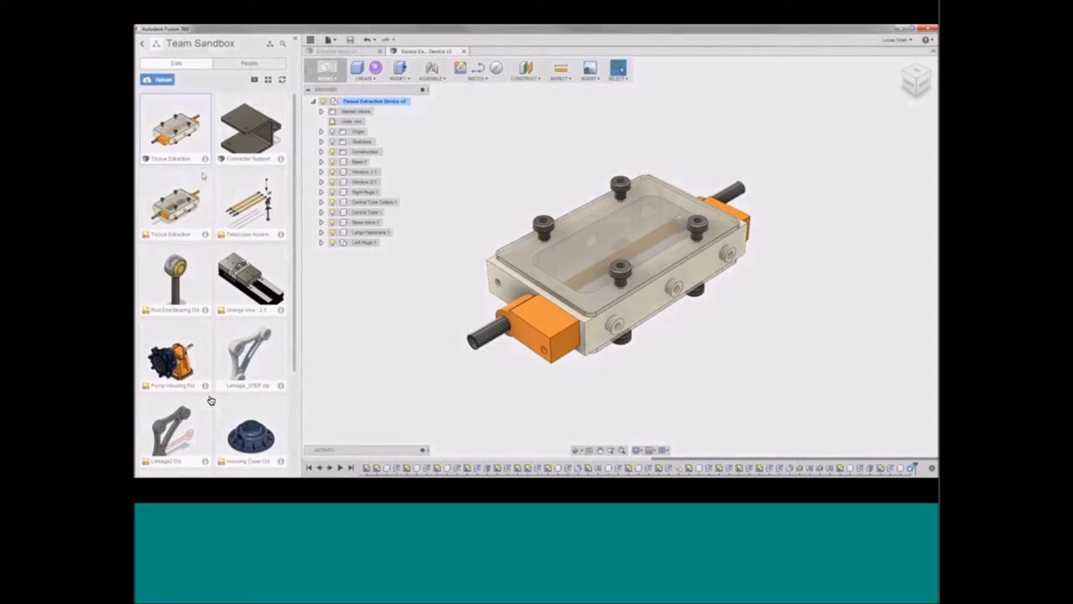
{"action": "left_click", "coordinate": [248, 65]}
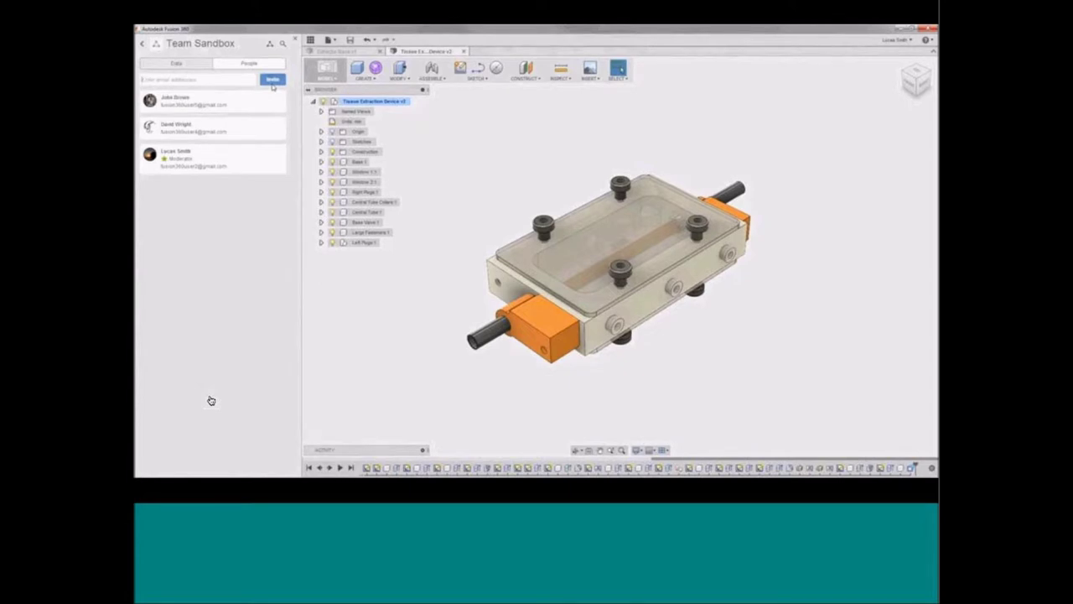
{"action": "left_click", "coordinate": [190, 69]}
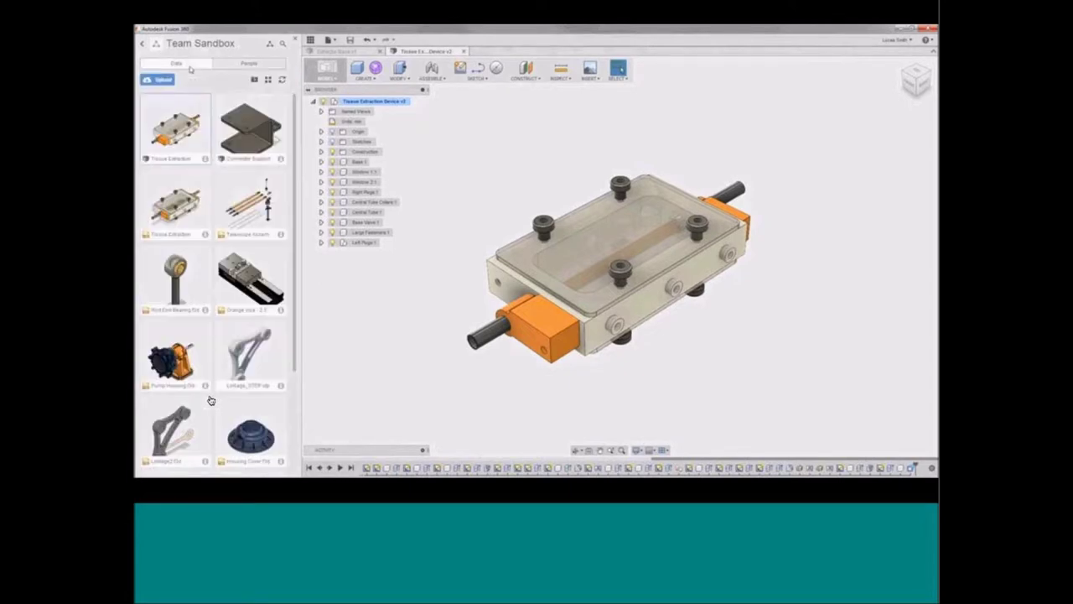
Open the Extractor project, inspect the public link sharing options of the Extractor Base design and close them.
{"action": "left_click", "coordinate": [143, 44]}
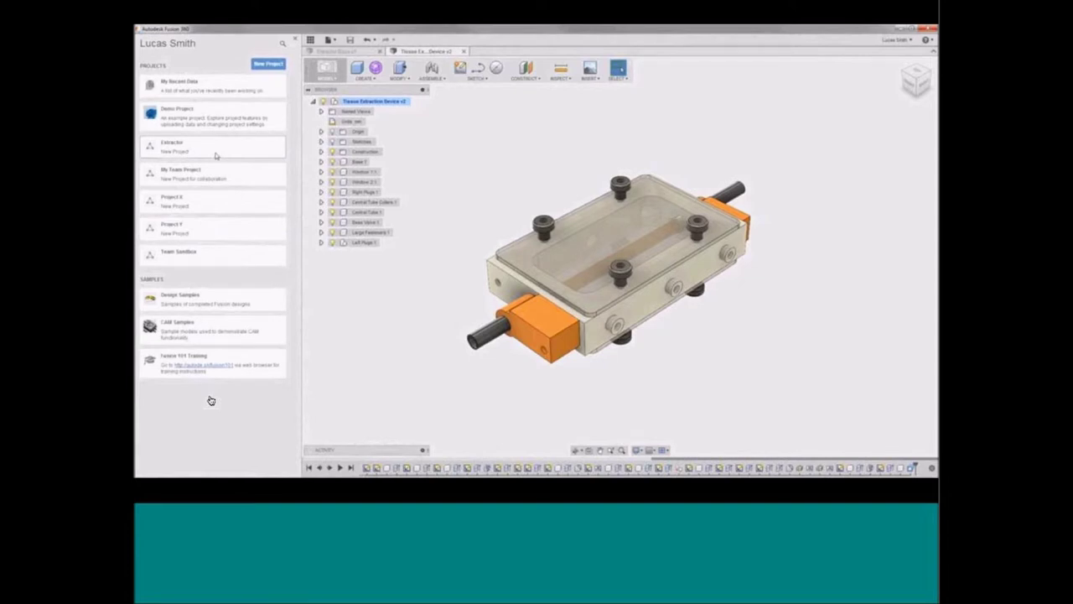
{"action": "left_click", "coordinate": [215, 151]}
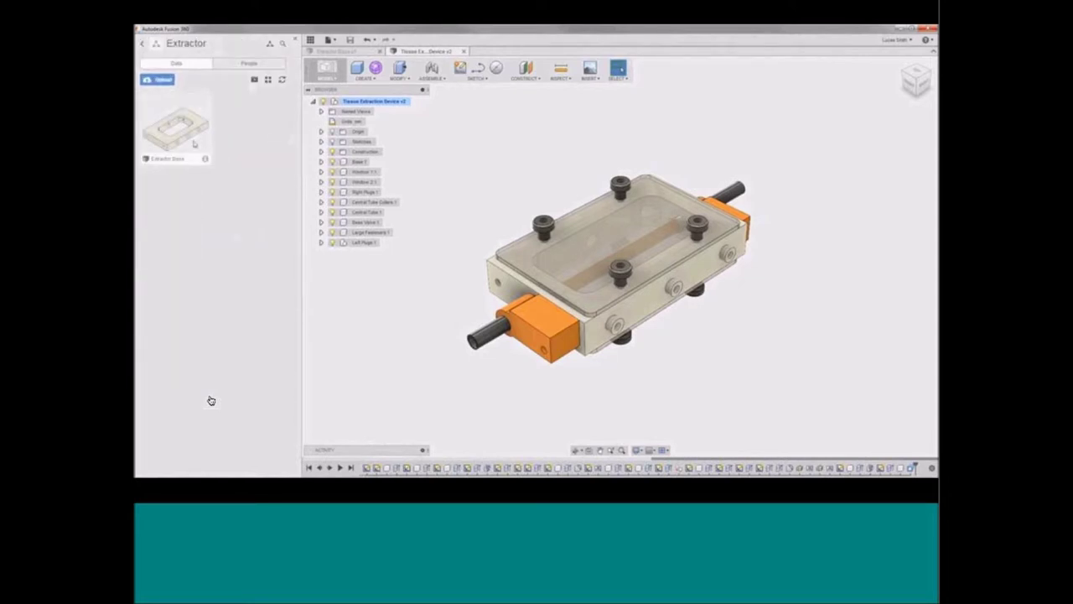
{"action": "right_click", "coordinate": [194, 144]}
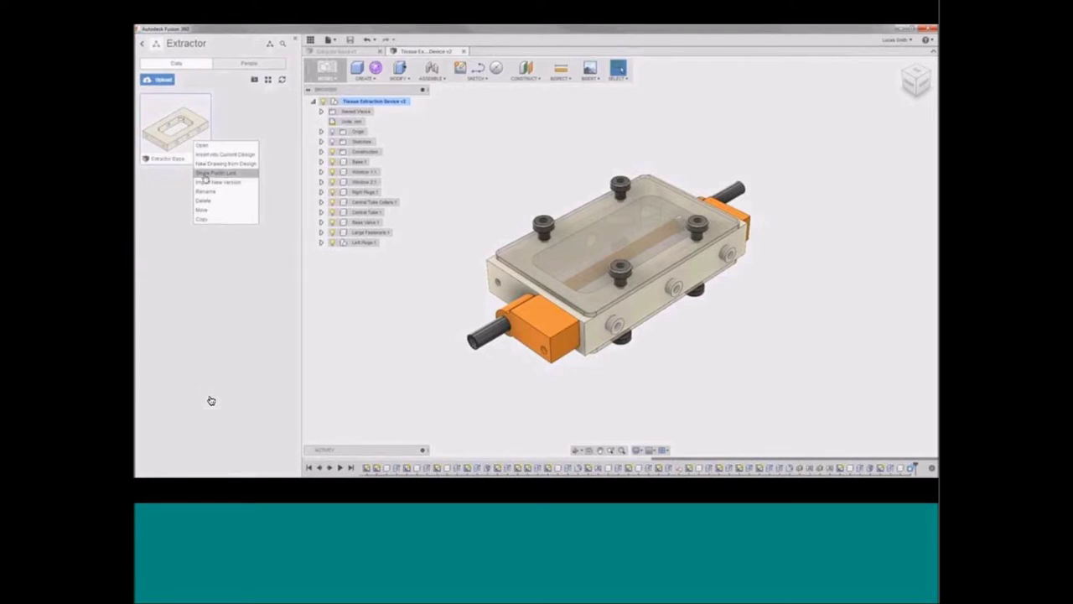
{"action": "left_click", "coordinate": [204, 174]}
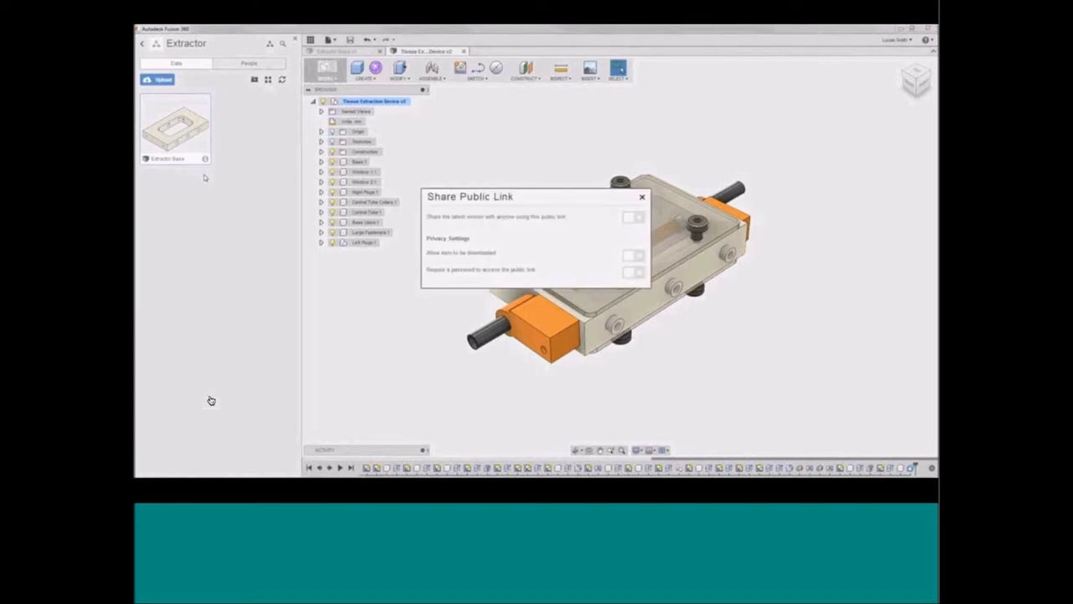
{"action": "left_click", "coordinate": [642, 199]}
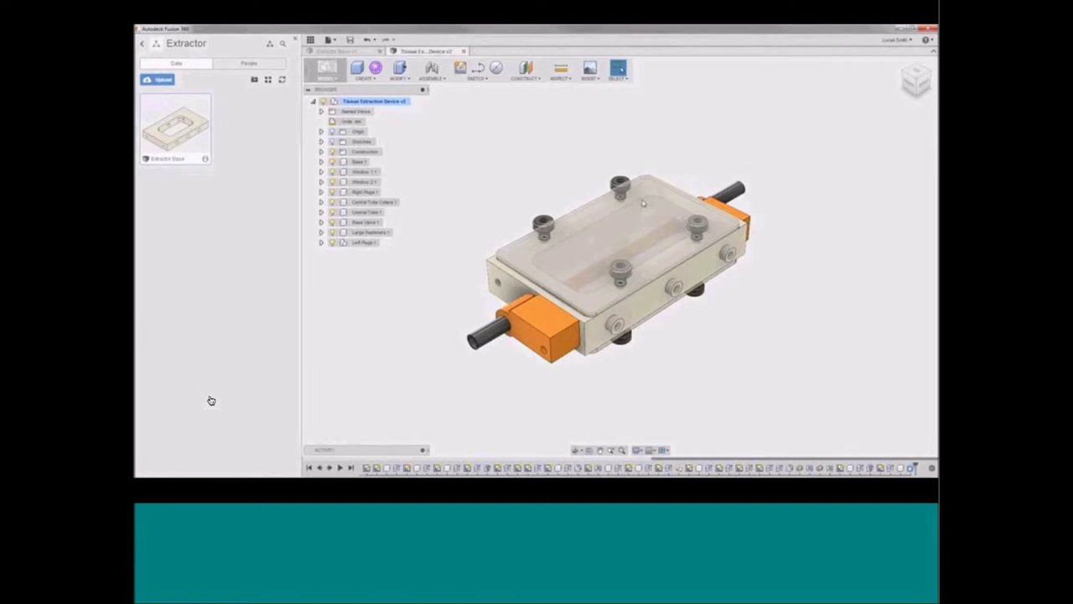
Return to the Team Sandbox project and open the Tissue Extraction Device's details in A360.
{"action": "left_click", "coordinate": [142, 44]}
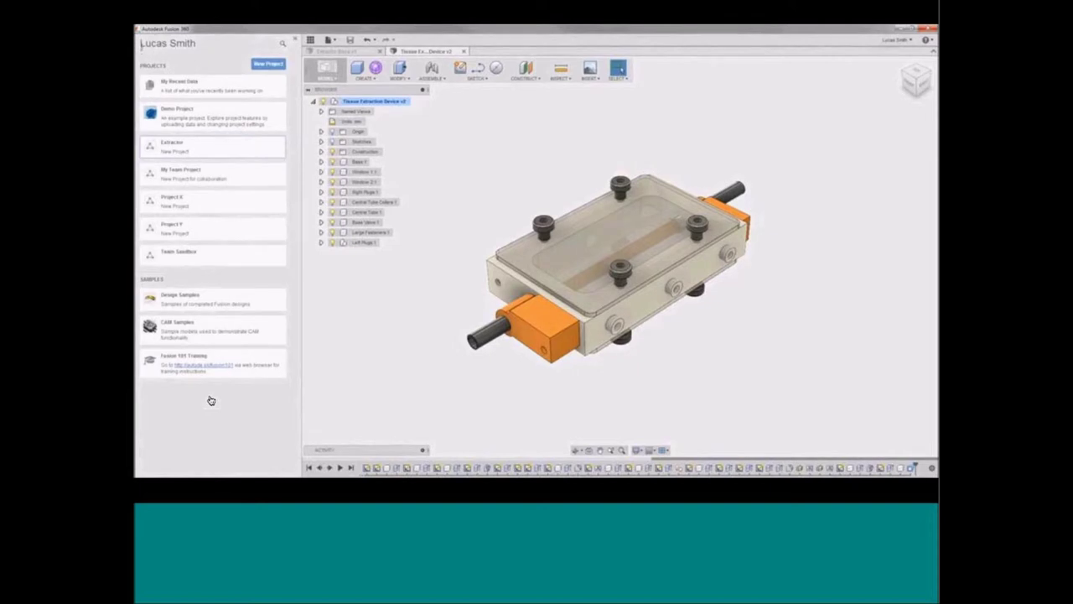
{"action": "left_click", "coordinate": [204, 255]}
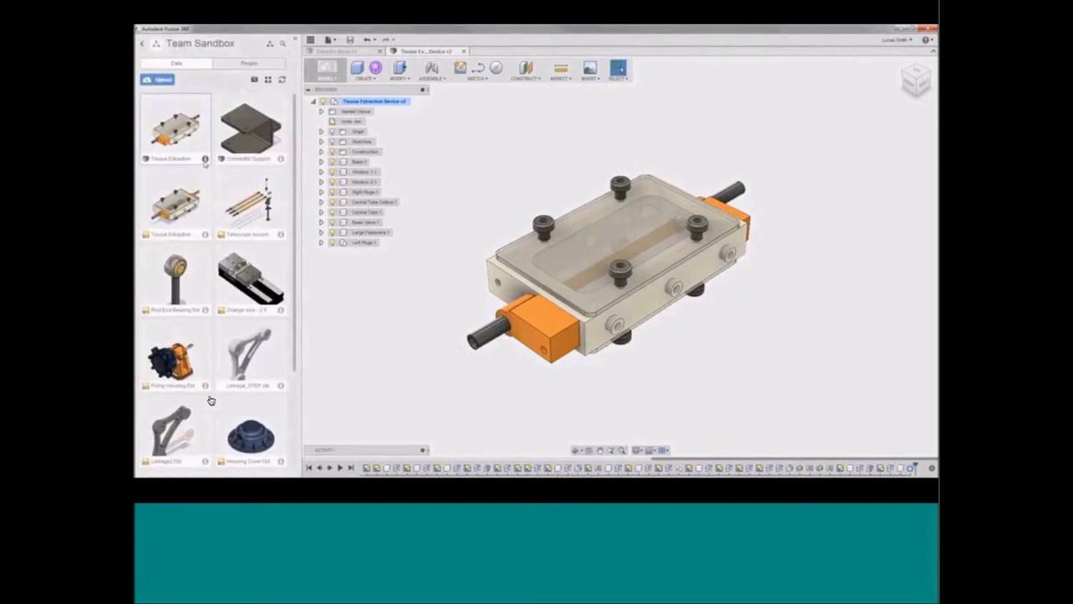
{"action": "left_click", "coordinate": [205, 159]}
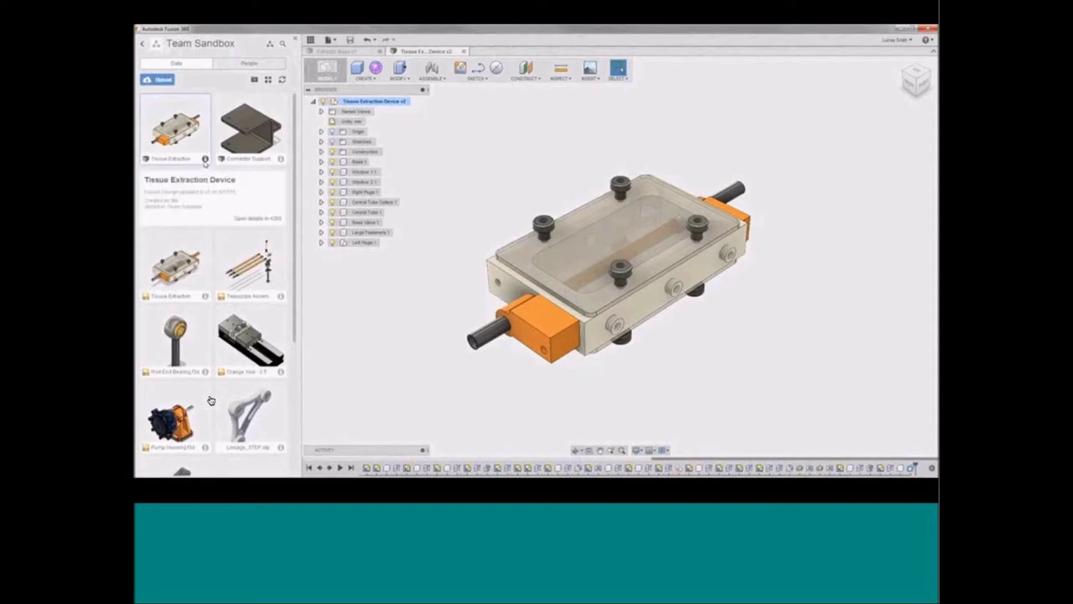
{"action": "left_click", "coordinate": [238, 222]}
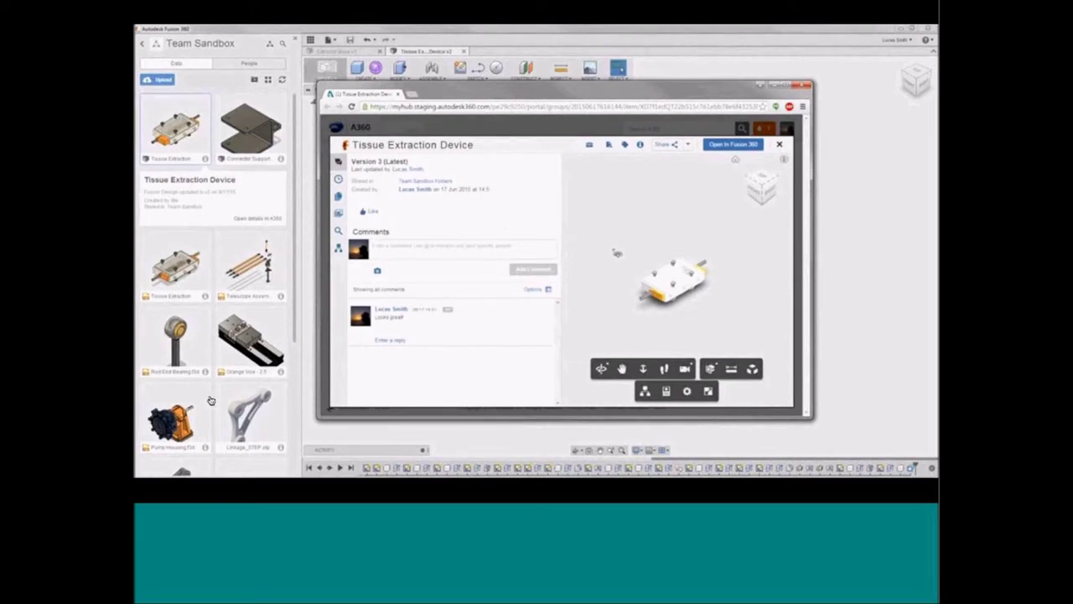
Close the design details in A360, maximize the browser and review the Team Sandbox project's activity and recent files.
{"action": "left_click", "coordinate": [779, 145]}
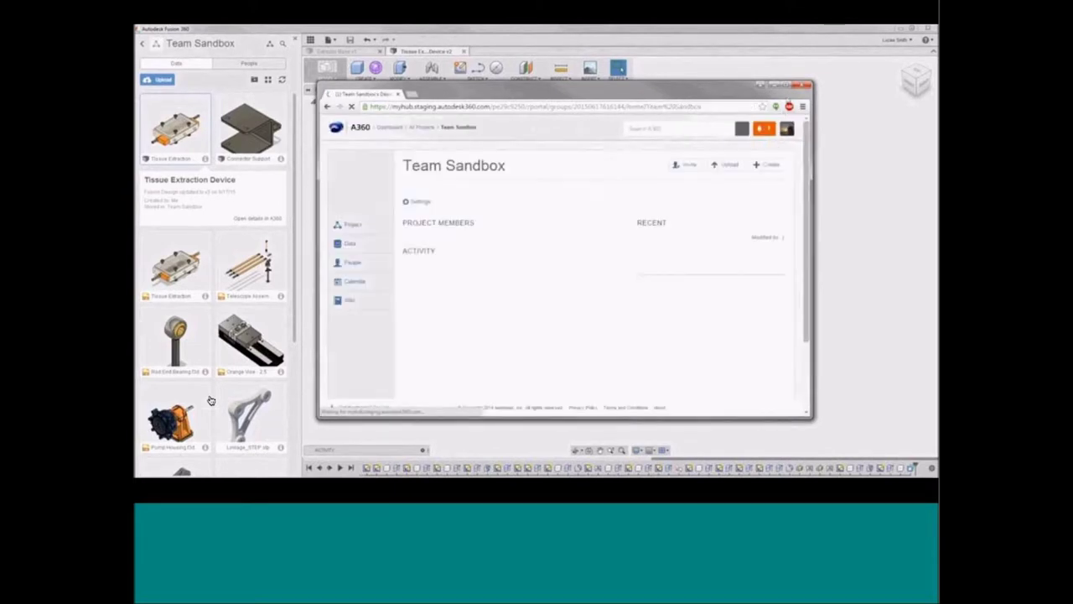
{"action": "left_click", "coordinate": [786, 84]}
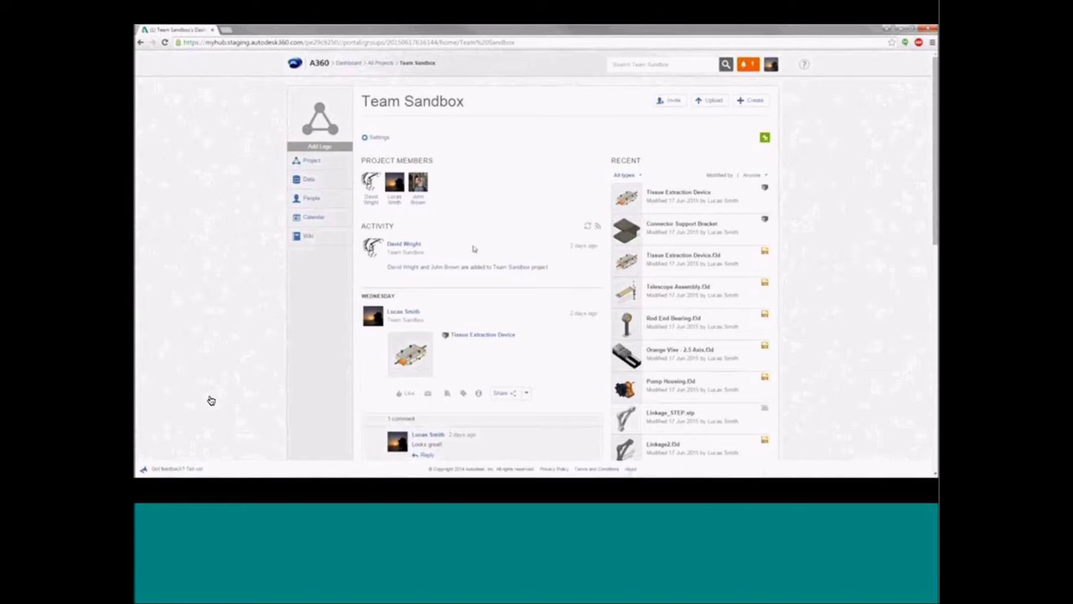
{"action": "mouse_move", "coordinate": [470, 357]}
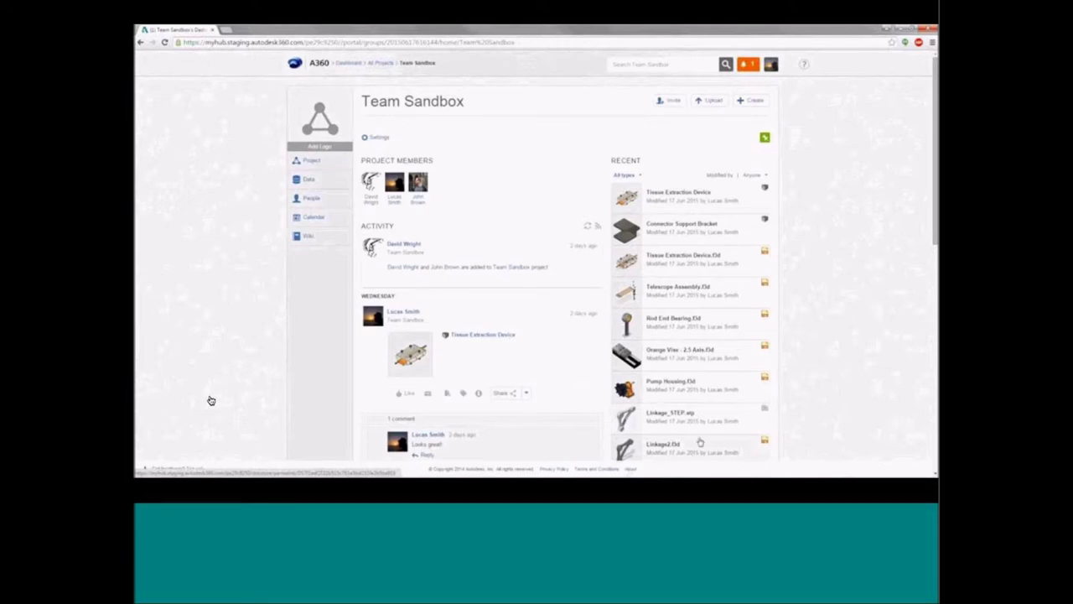
{"action": "mouse_move", "coordinate": [671, 197]}
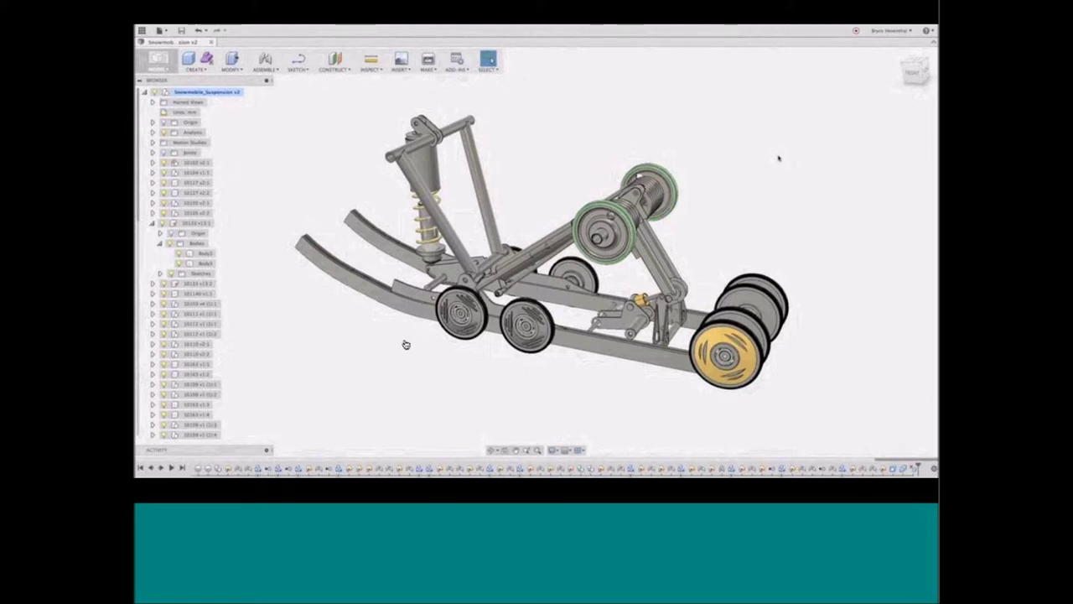
{"action": "mouse_move", "coordinate": [242, 412]}
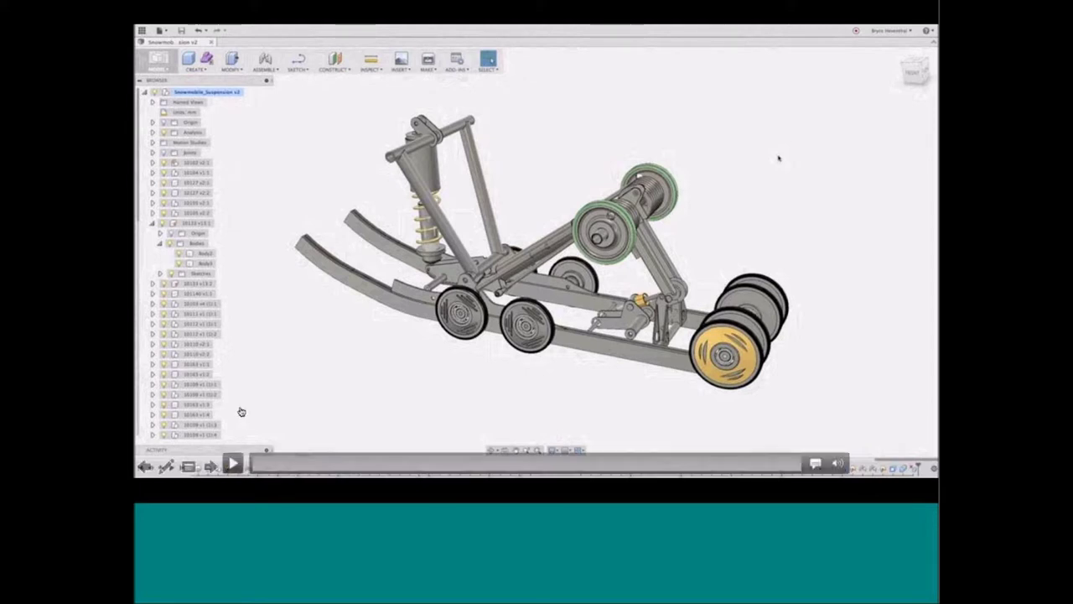
{"action": "left_click", "coordinate": [233, 463]}
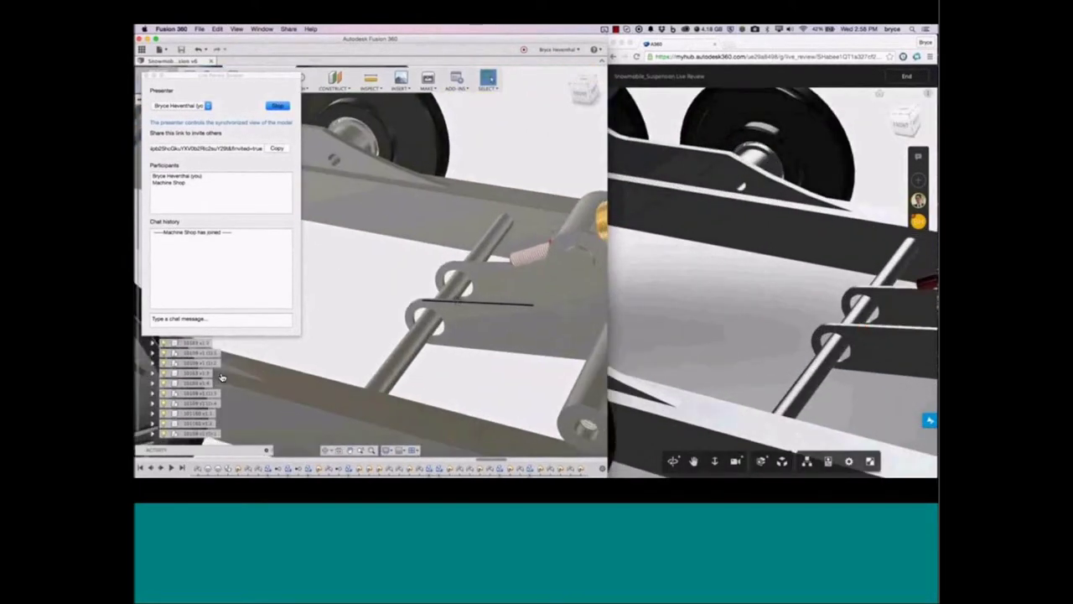
Send the chat message "Do we need to change the diameter of the shaft?" from Fusion 360's Live Review session.
{"action": "left_click", "coordinate": [225, 319]}
{"action": "type", "text": "Do"}
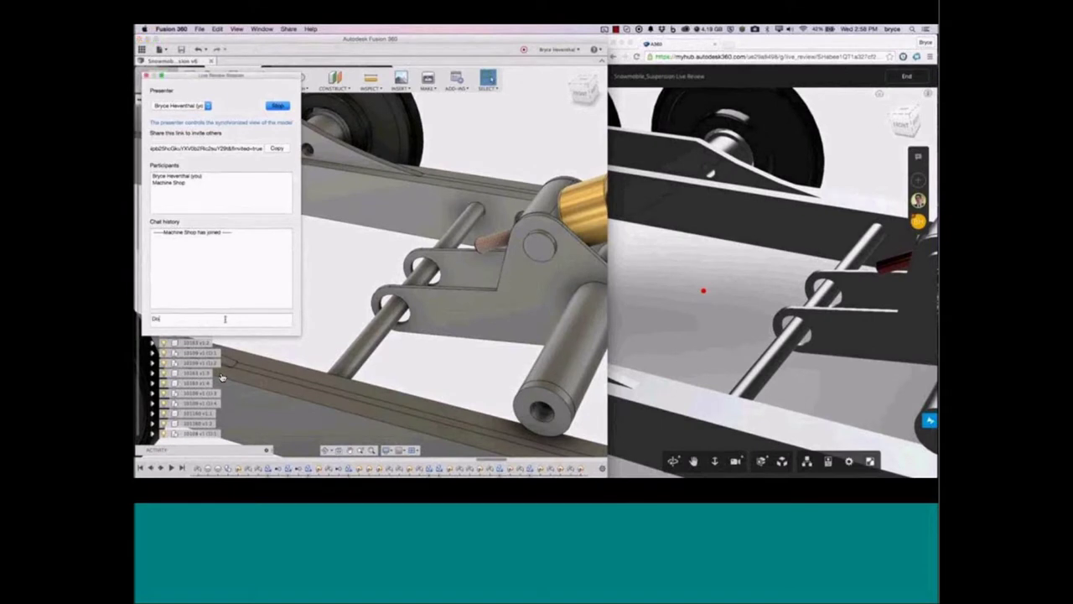
{"action": "type", "text": " we need to change the diameter of the shaft?"}
{"action": "key", "text": "Return"}
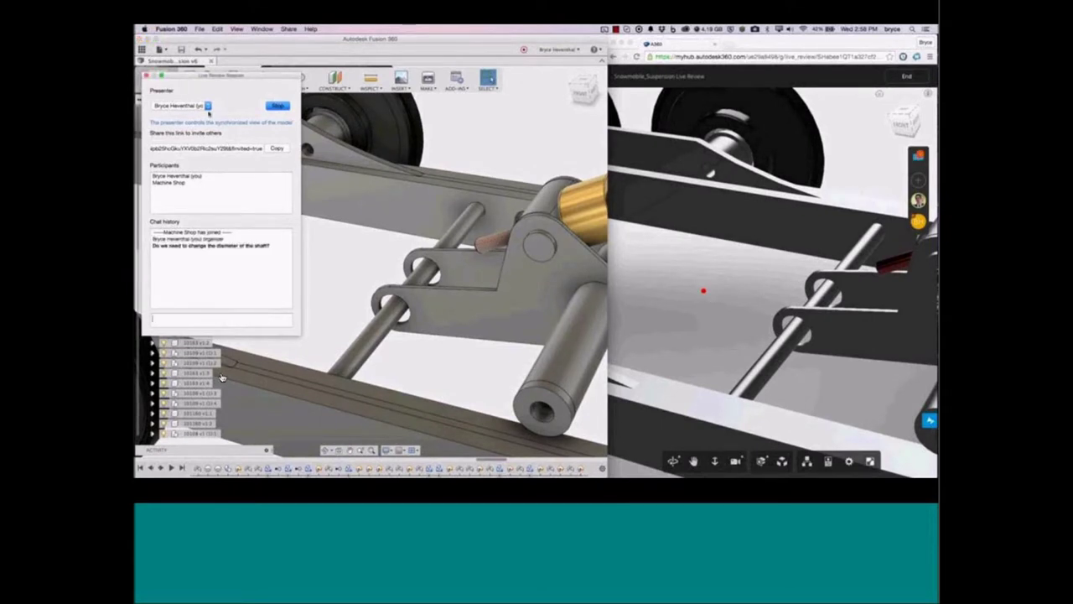
In the A360 browser review, reorient the shared model and answer the chat message with "Yes make it larger".
{"action": "left_click_drag", "start_coordinate": [649, 239], "coordinate": [734, 268]}
{"action": "left_click", "coordinate": [919, 156]}
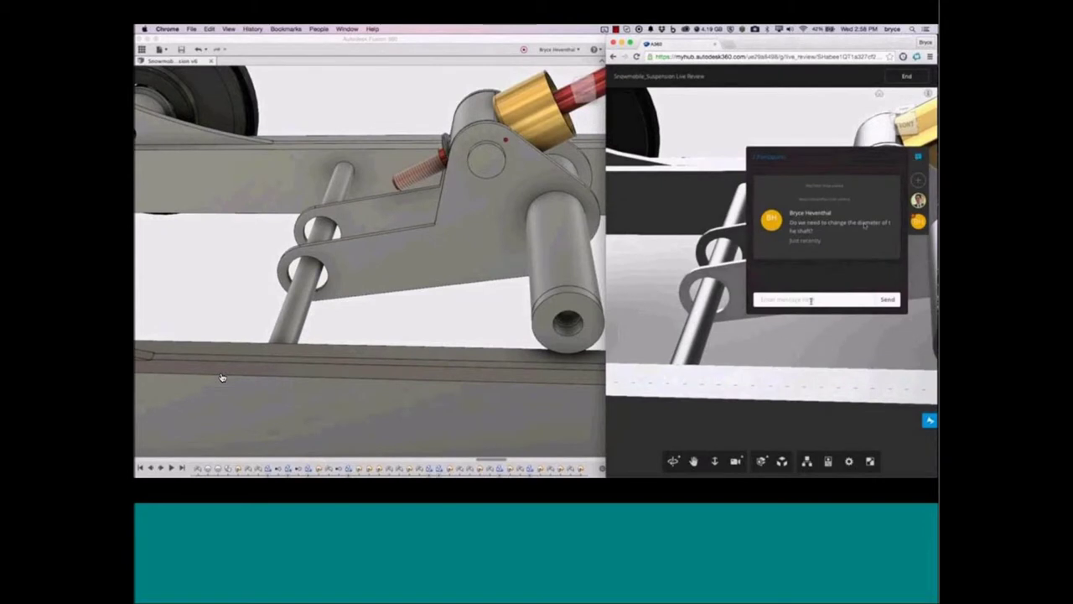
{"action": "type", "text": "Yes make it larger"}
{"action": "key", "text": "Return"}
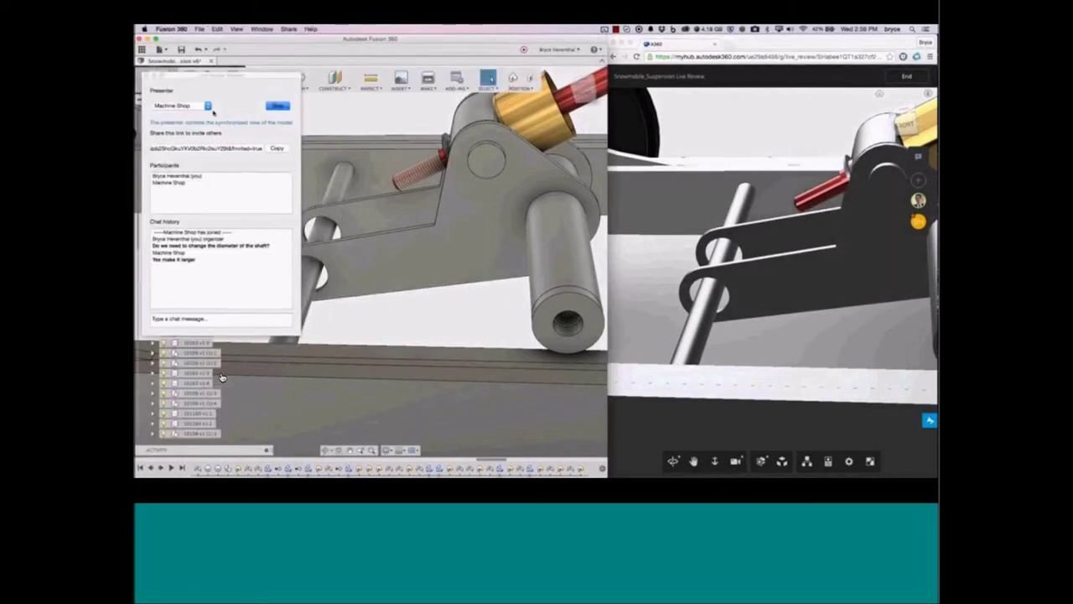
Make the organizer the Live Review presenter in Fusion 360 and thicken the cross shaft by offsetting its cylindrical face about 3.9 mm.
{"action": "left_click", "coordinate": [209, 105]}
{"action": "left_click", "coordinate": [206, 101]}
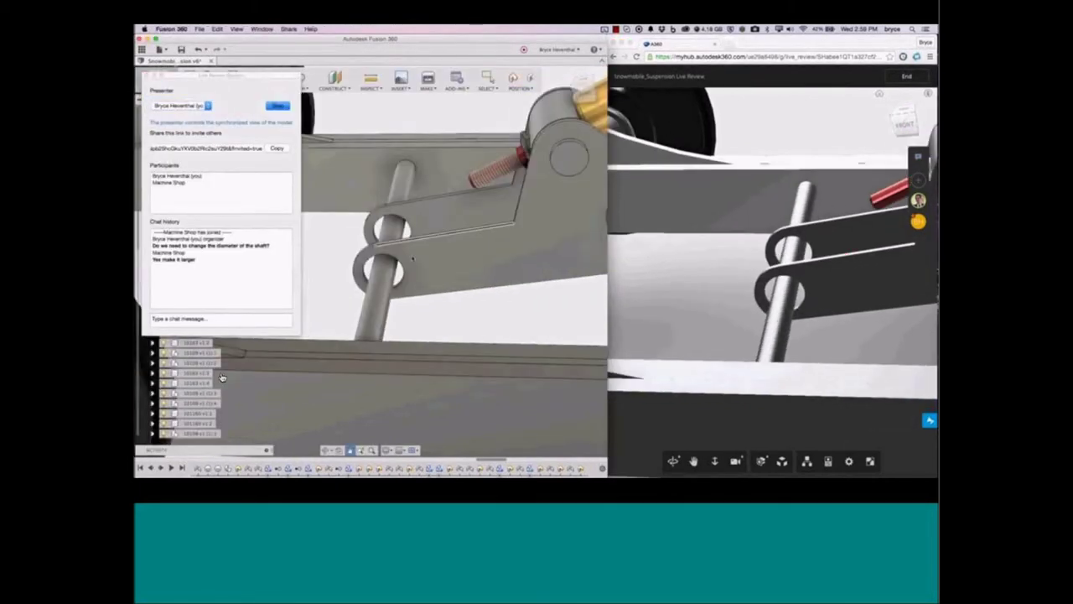
{"action": "right_click", "coordinate": [431, 288]}
{"action": "left_click", "coordinate": [431, 271]}
{"action": "left_click", "coordinate": [382, 302]}
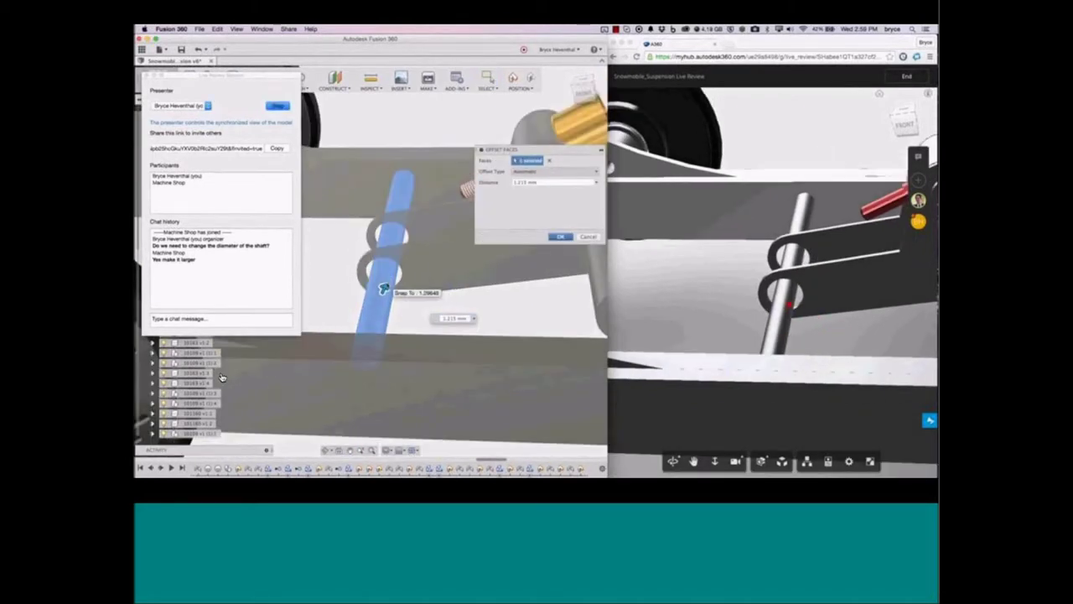
{"action": "scroll", "coordinate": [384, 289], "scroll_direction": "up", "scroll_amount": 5}
{"action": "left_click_drag", "start_coordinate": [383, 288], "coordinate": [380, 299]}
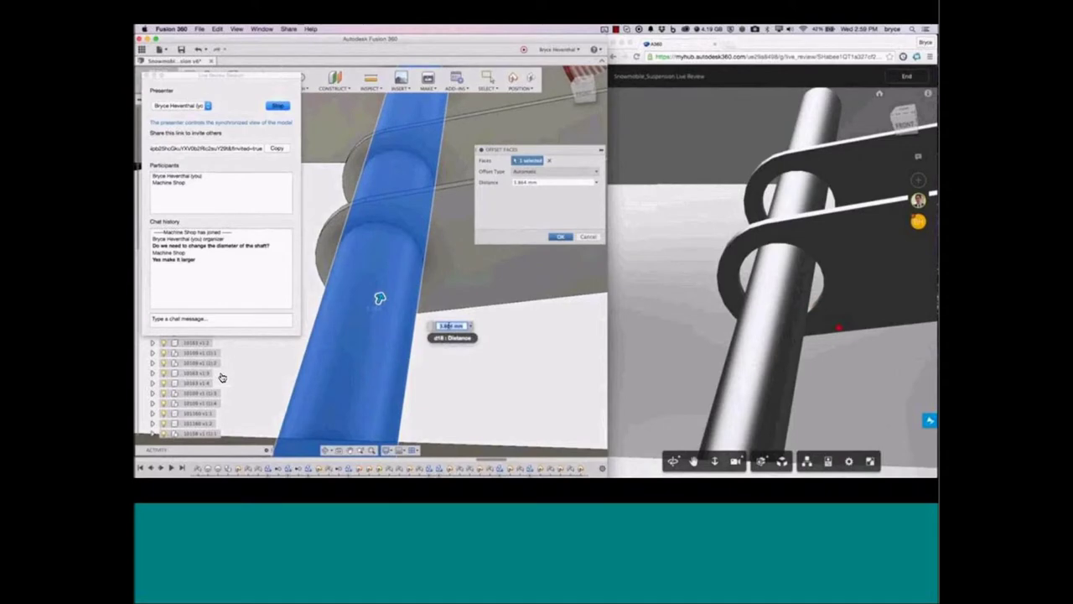
{"action": "key", "text": "Return"}
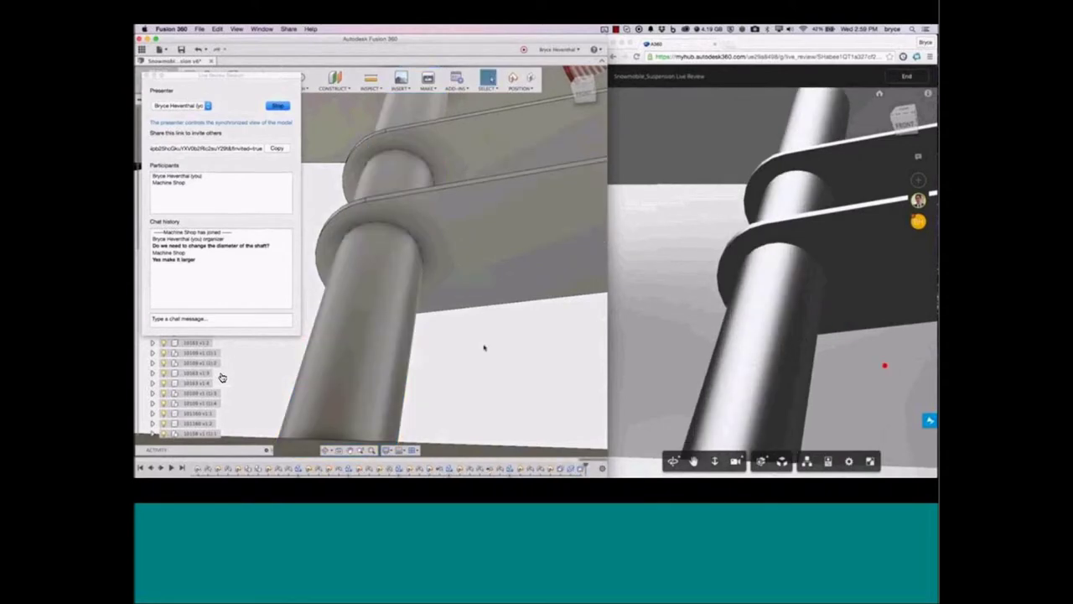
{"action": "scroll", "coordinate": [484, 347], "scroll_direction": "down", "scroll_amount": 8}
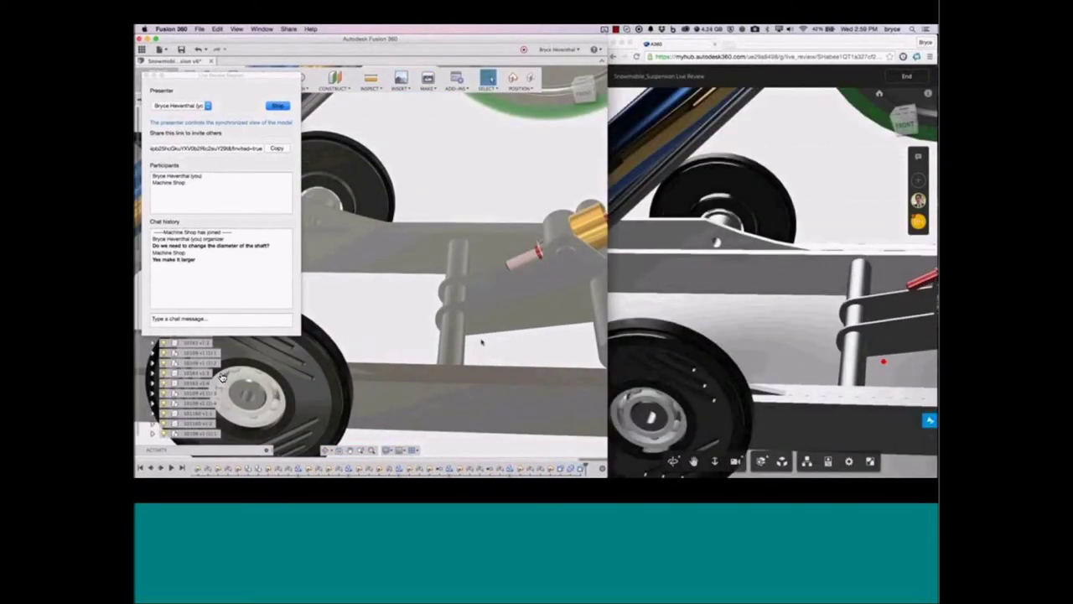
{"action": "middle_click_drag", "start_coordinate": [478, 342], "coordinate": [463, 348], "text": "shift"}
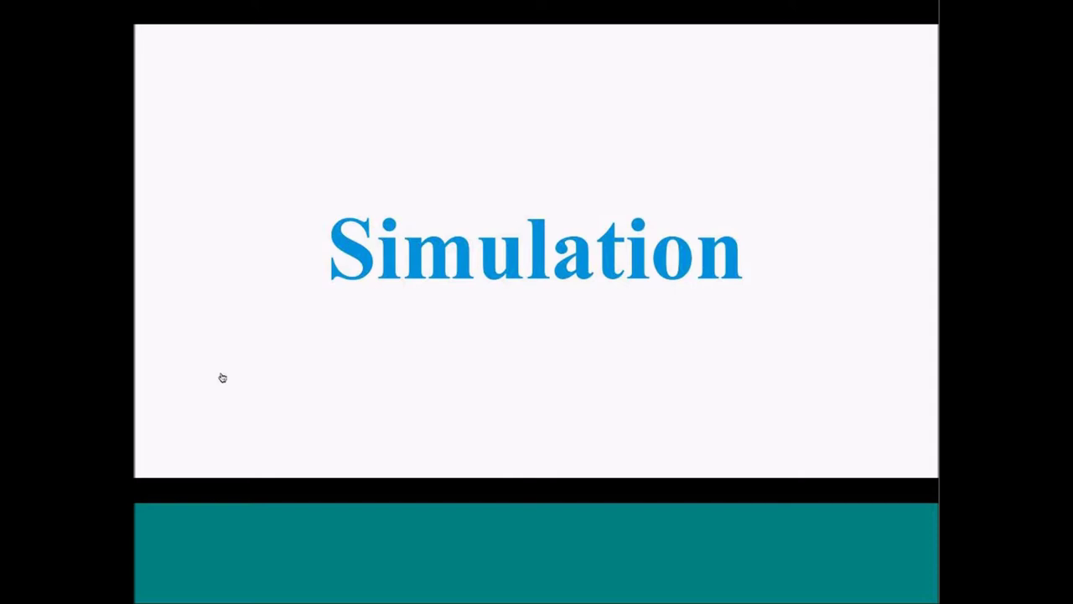
{"action": "left_click", "coordinate": [222, 377]}
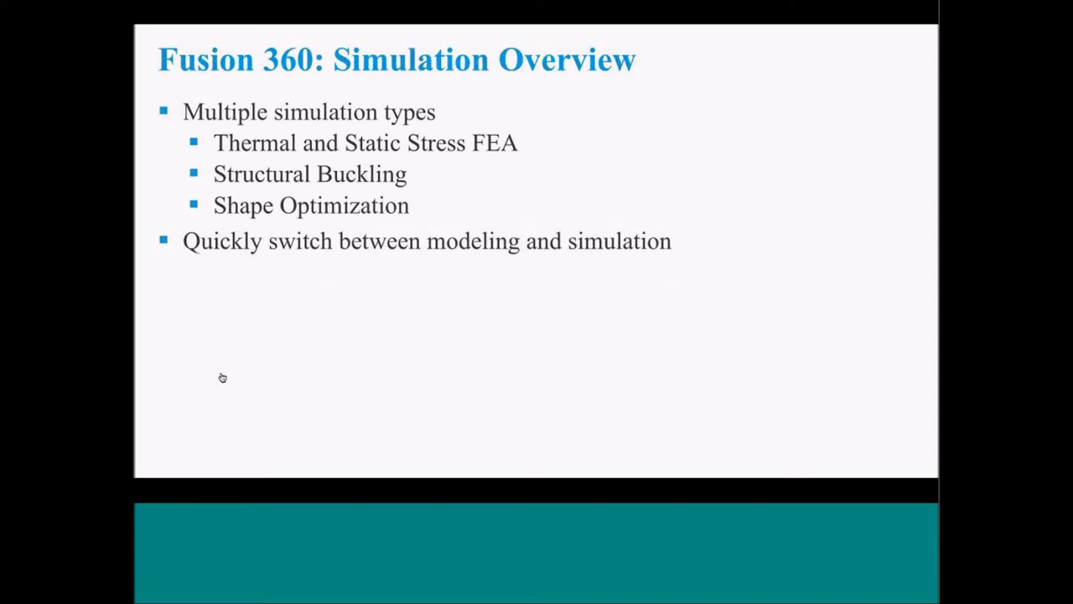
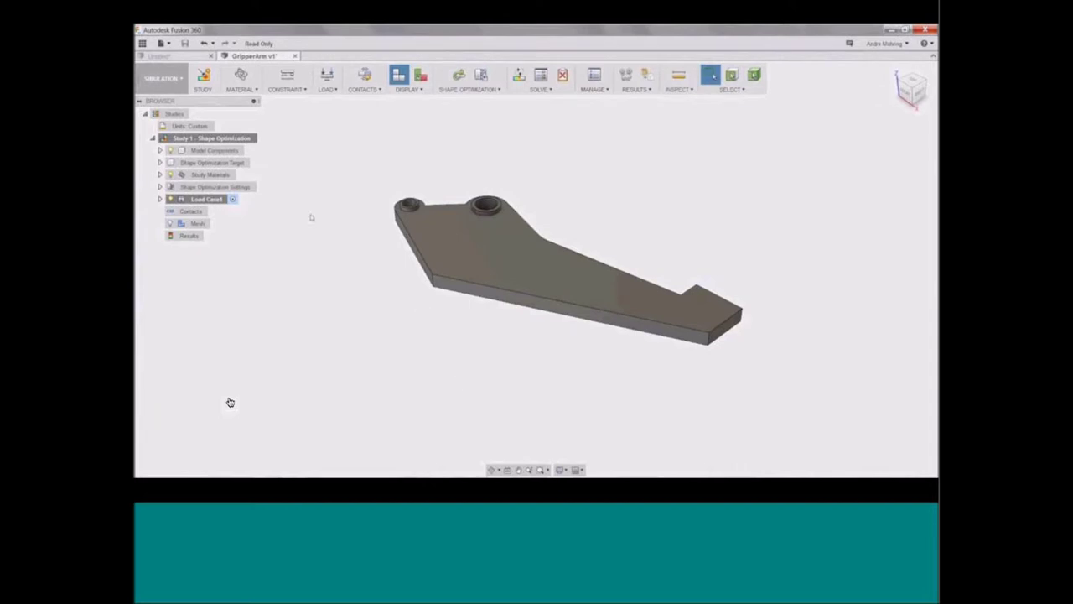
Accept the study materials with the arm kept same as model, and apply a Pin constraint to the inner faces of both holes.
{"action": "left_click", "coordinate": [240, 76]}
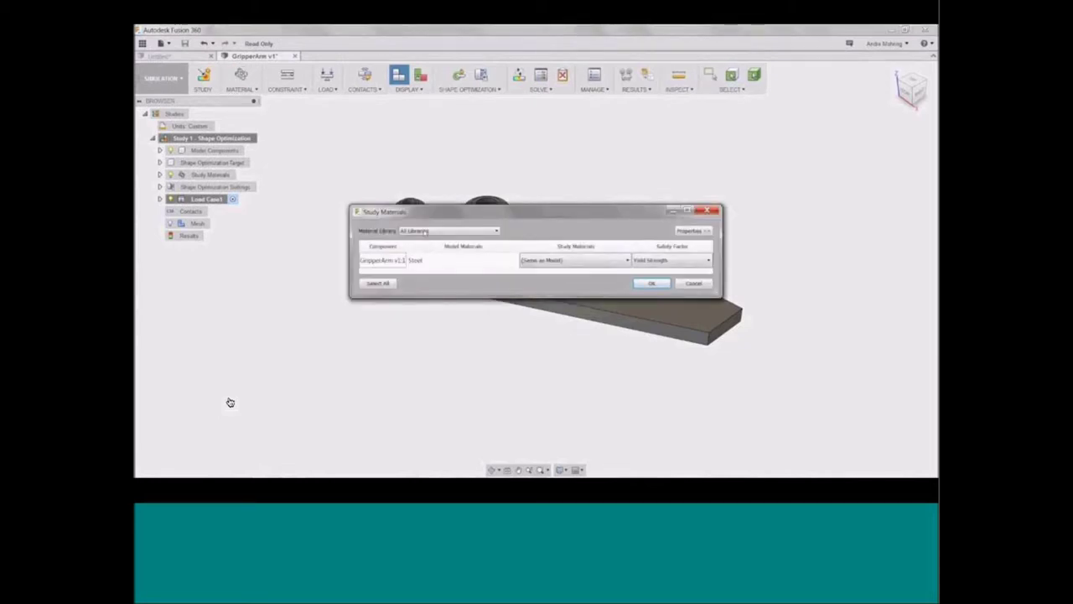
{"action": "left_click", "coordinate": [652, 284]}
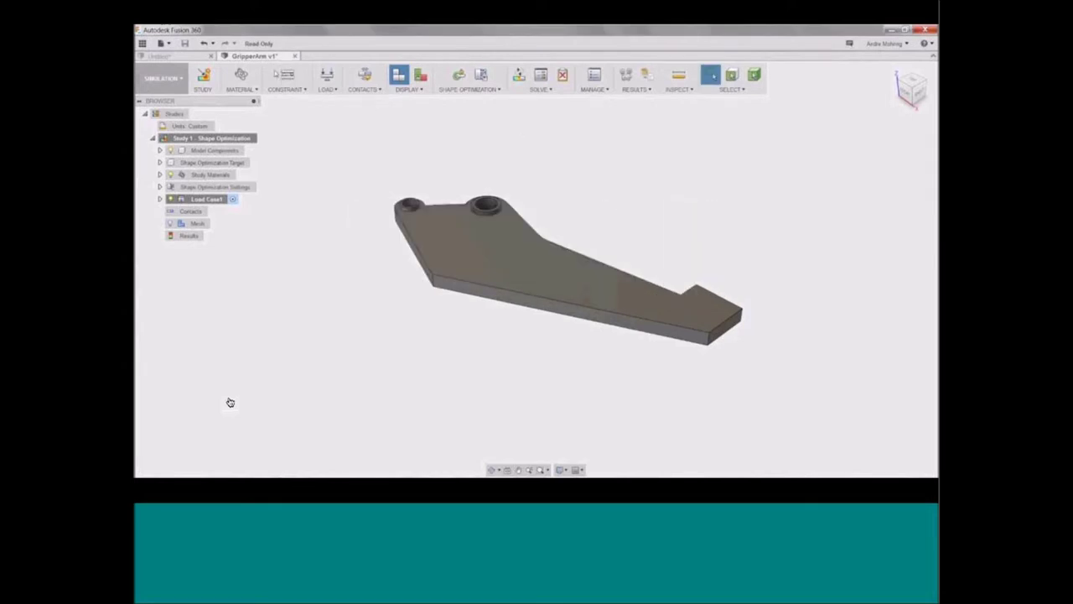
{"action": "left_click", "coordinate": [286, 75]}
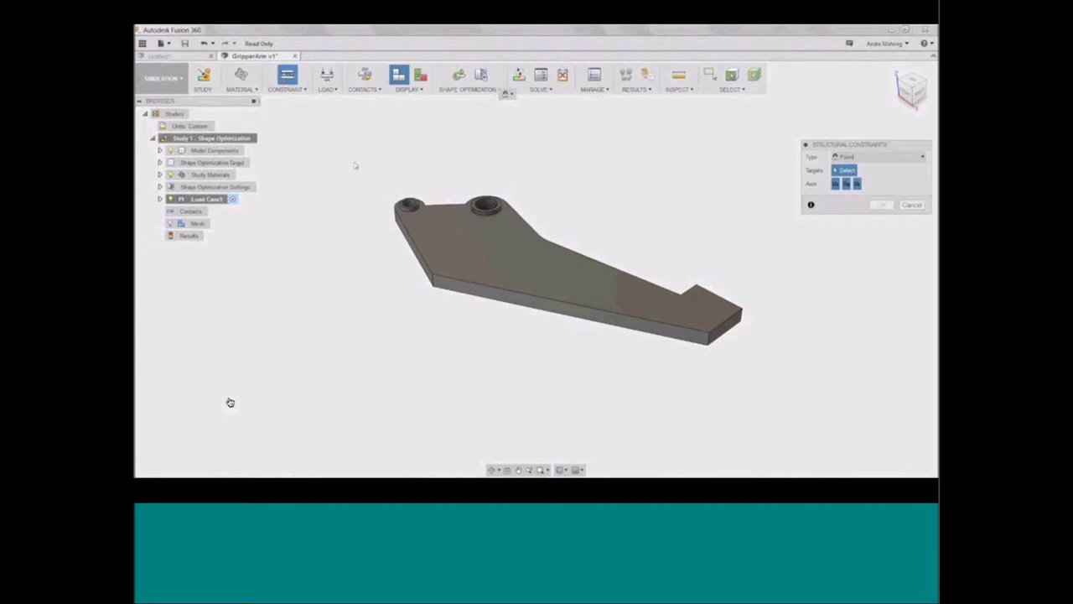
{"action": "scroll", "coordinate": [397, 186], "scroll_direction": "up", "scroll_amount": 1}
{"action": "scroll", "coordinate": [398, 187], "scroll_direction": "up", "scroll_amount": 5}
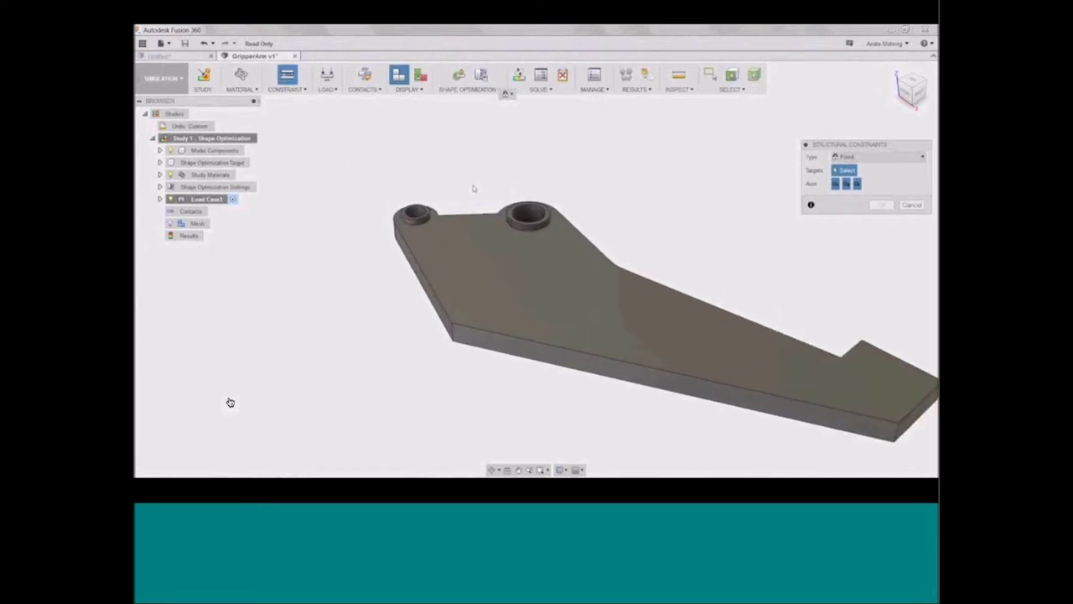
{"action": "scroll", "coordinate": [484, 191], "scroll_direction": "up", "scroll_amount": 1}
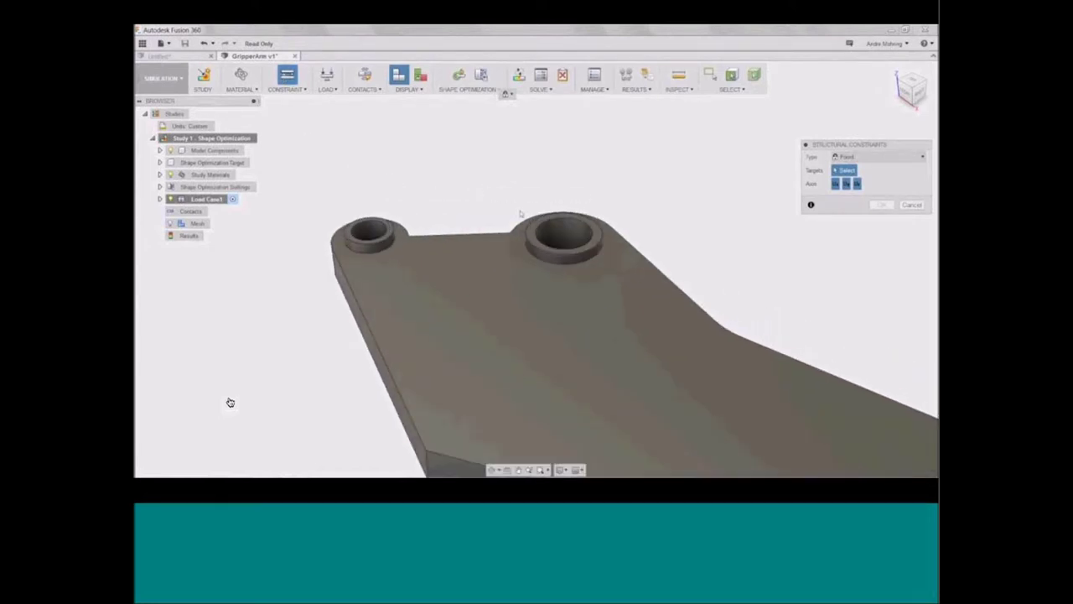
{"action": "left_click", "coordinate": [553, 234]}
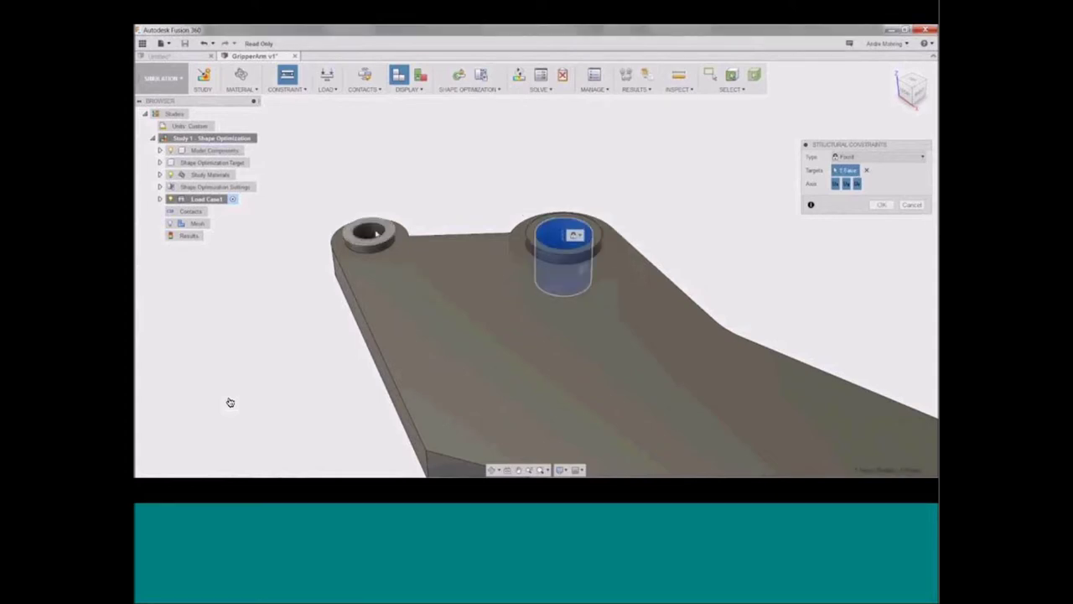
{"action": "left_click", "coordinate": [372, 233]}
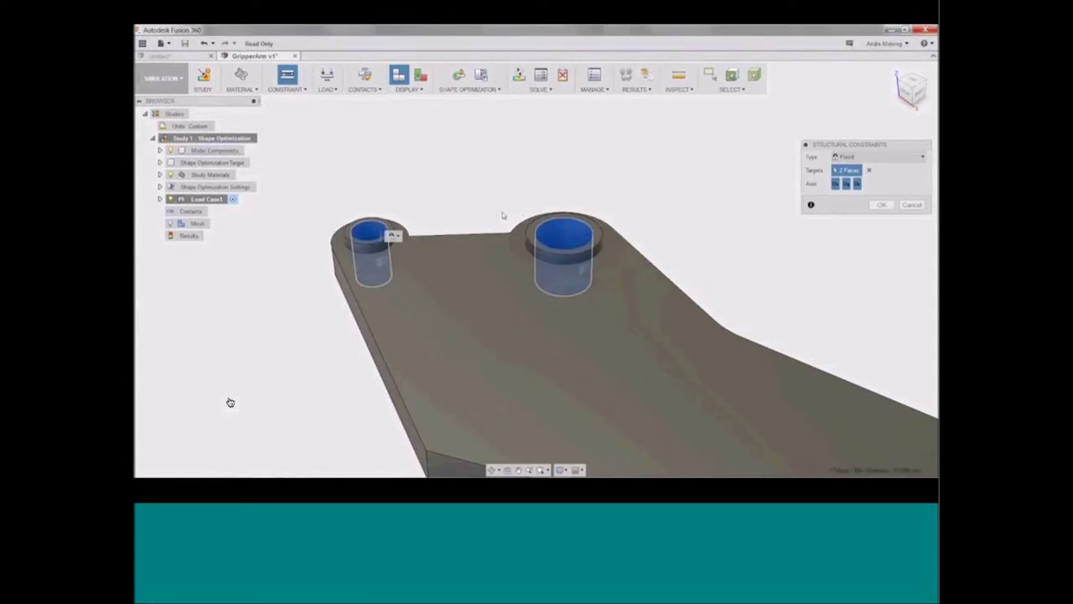
{"action": "left_click", "coordinate": [876, 157]}
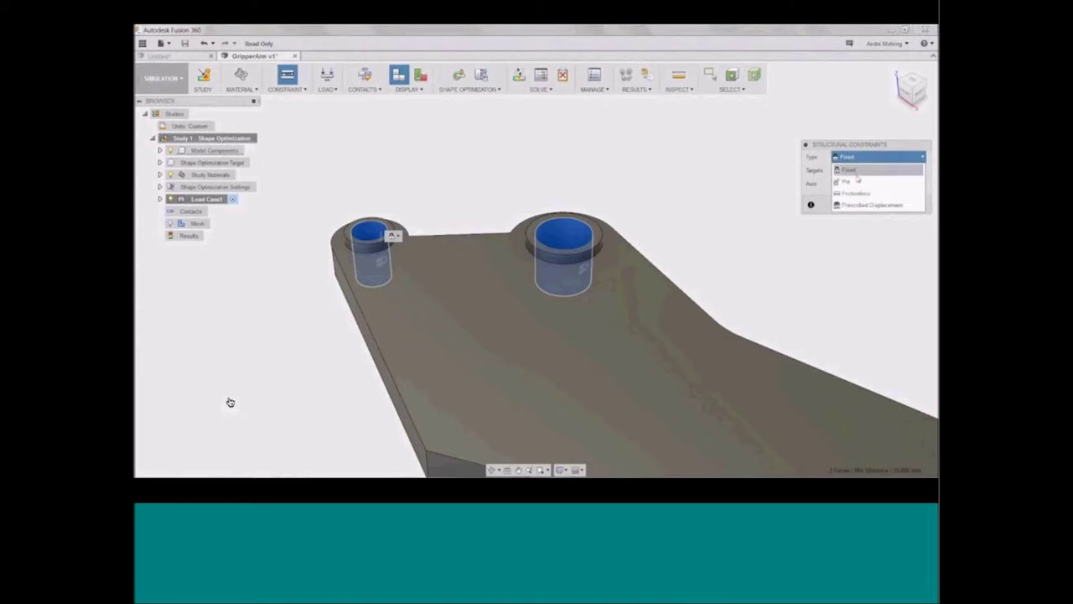
{"action": "left_click", "coordinate": [858, 182]}
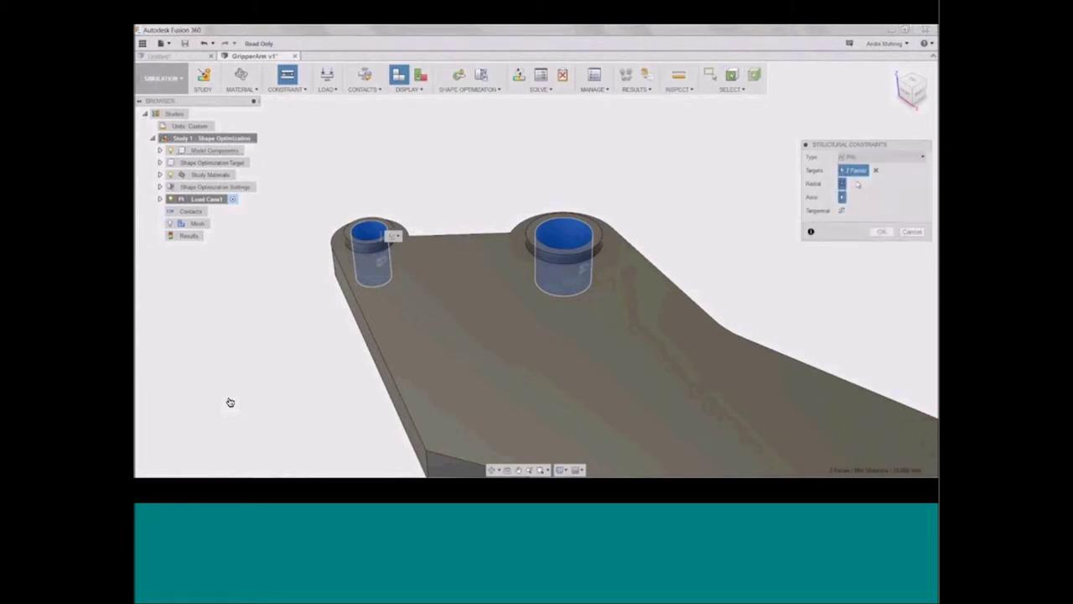
{"action": "left_click", "coordinate": [880, 231]}
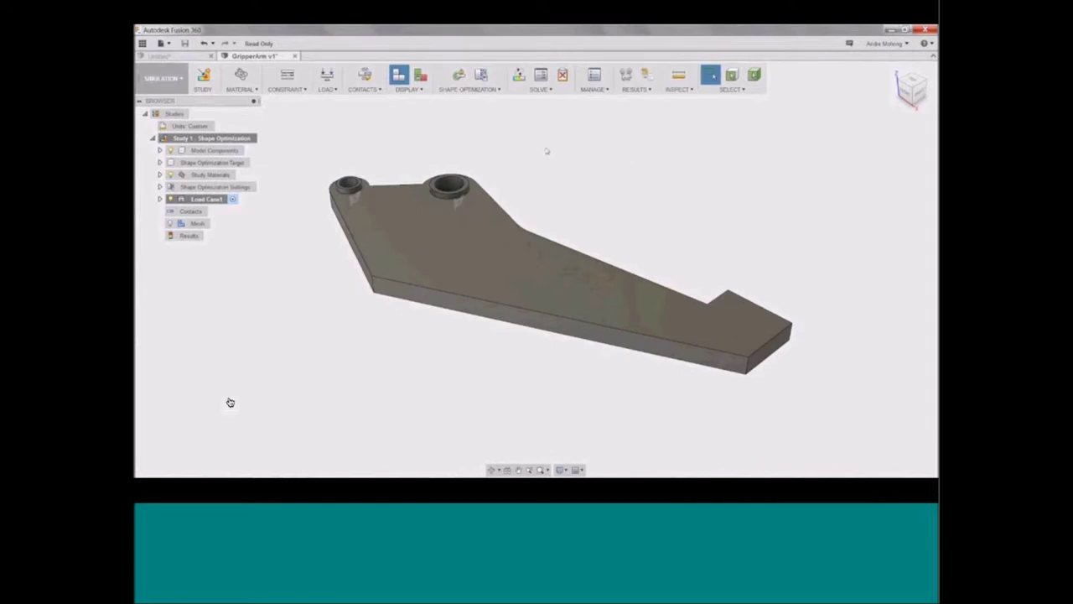
Apply a 500 N force load normal to the small end face at the tip of the gripper arm.
{"action": "left_click", "coordinate": [327, 77]}
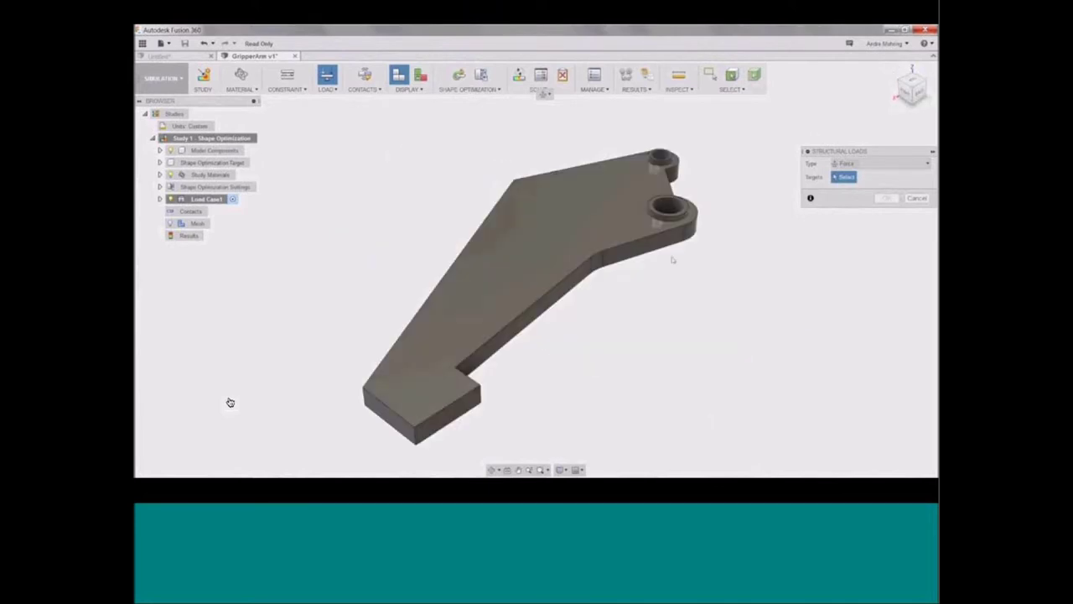
{"action": "left_click", "coordinate": [457, 415]}
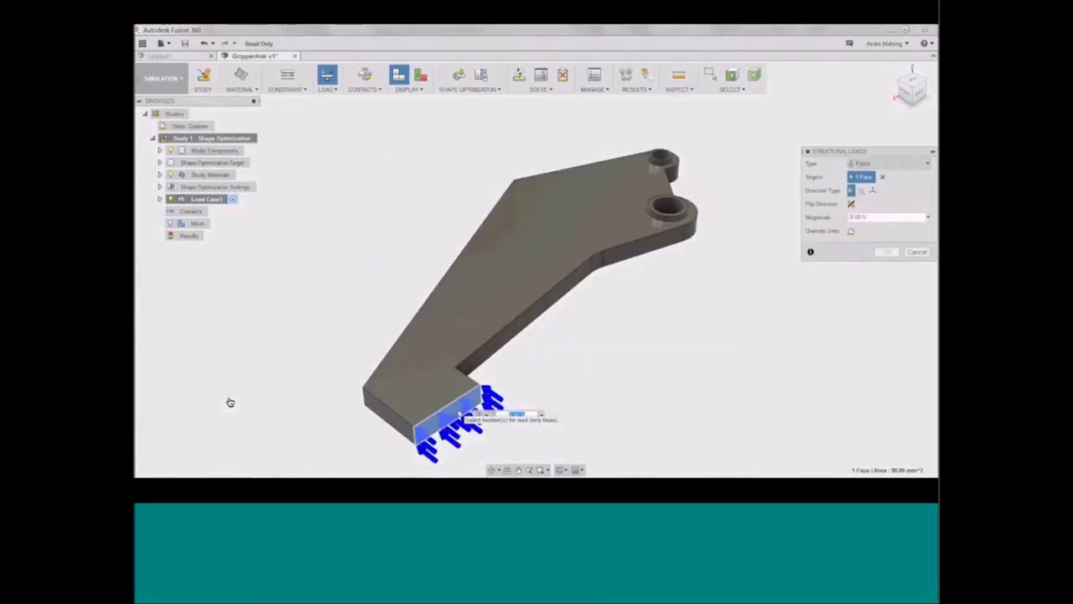
{"action": "left_click", "coordinate": [869, 216]}
{"action": "type", "text": "500"}
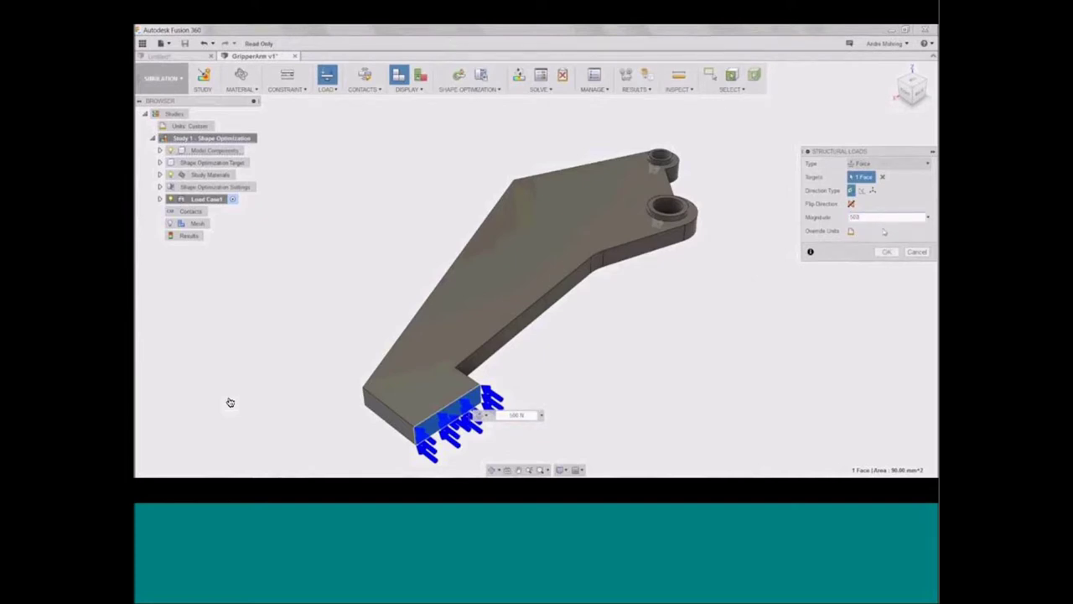
{"action": "left_click", "coordinate": [884, 252]}
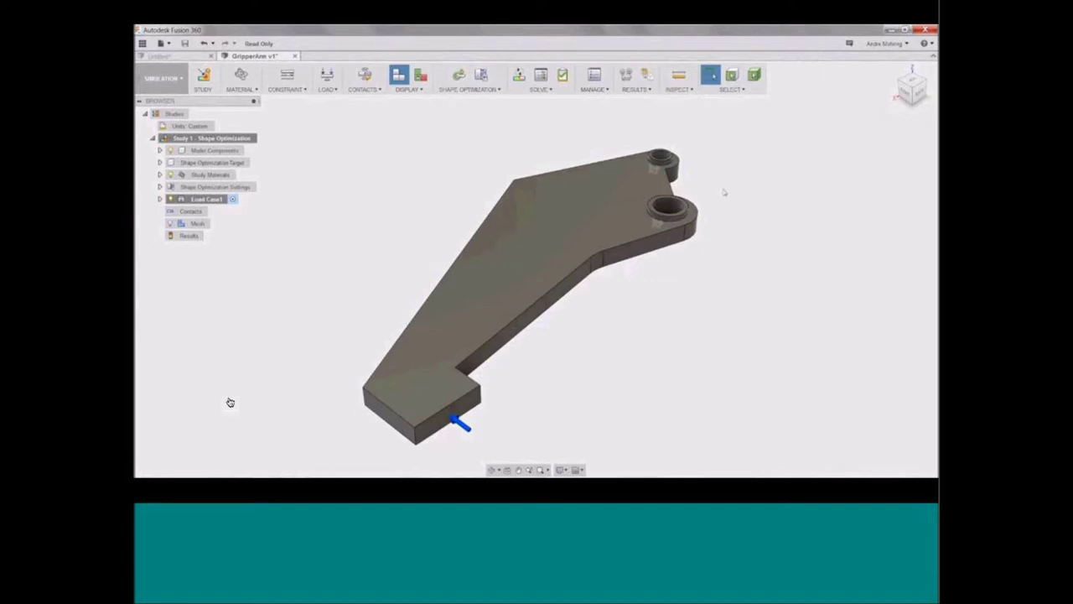
Add a cylindrical preserve region with a radius of 8 mm around the larger hole.
{"action": "scroll", "coordinate": [726, 185], "scroll_direction": "up", "scroll_amount": 2}
{"action": "scroll", "coordinate": [625, 140], "scroll_direction": "up", "scroll_amount": 4}
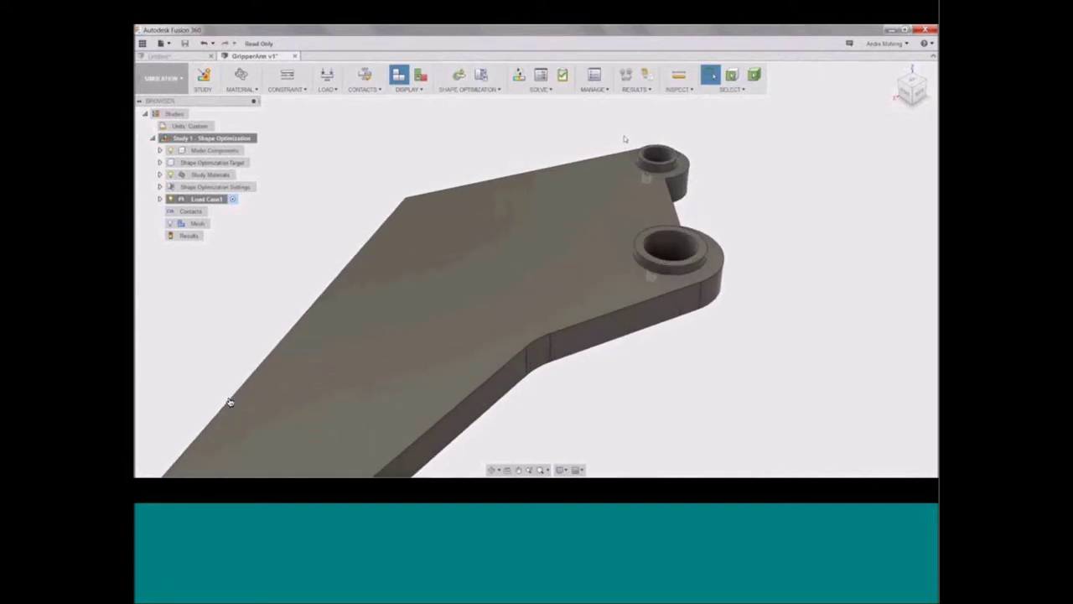
{"action": "scroll", "coordinate": [668, 121], "scroll_direction": "up", "scroll_amount": 1}
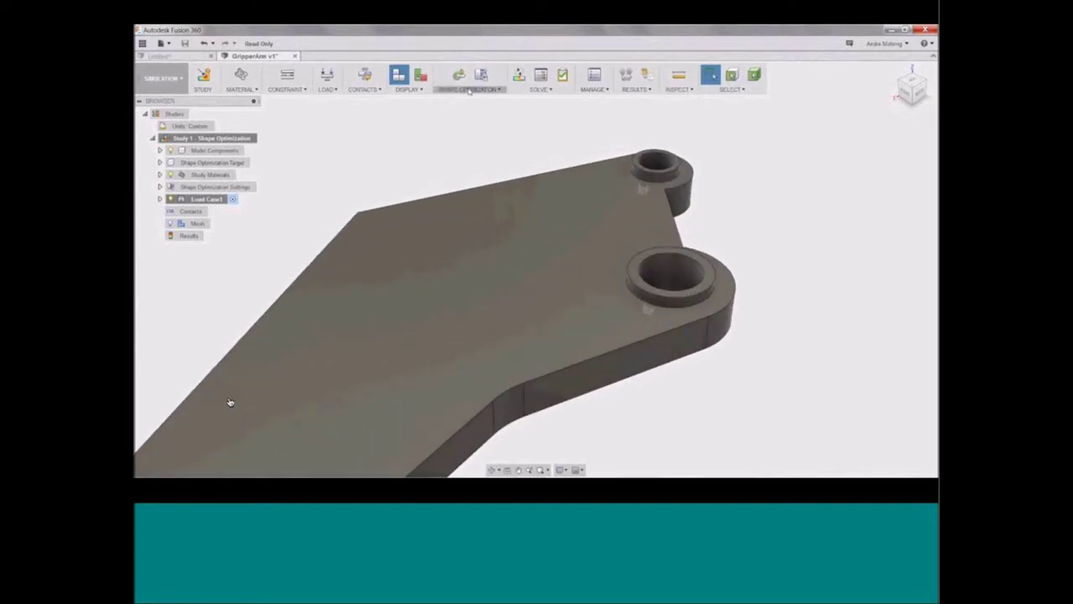
{"action": "left_click", "coordinate": [459, 74]}
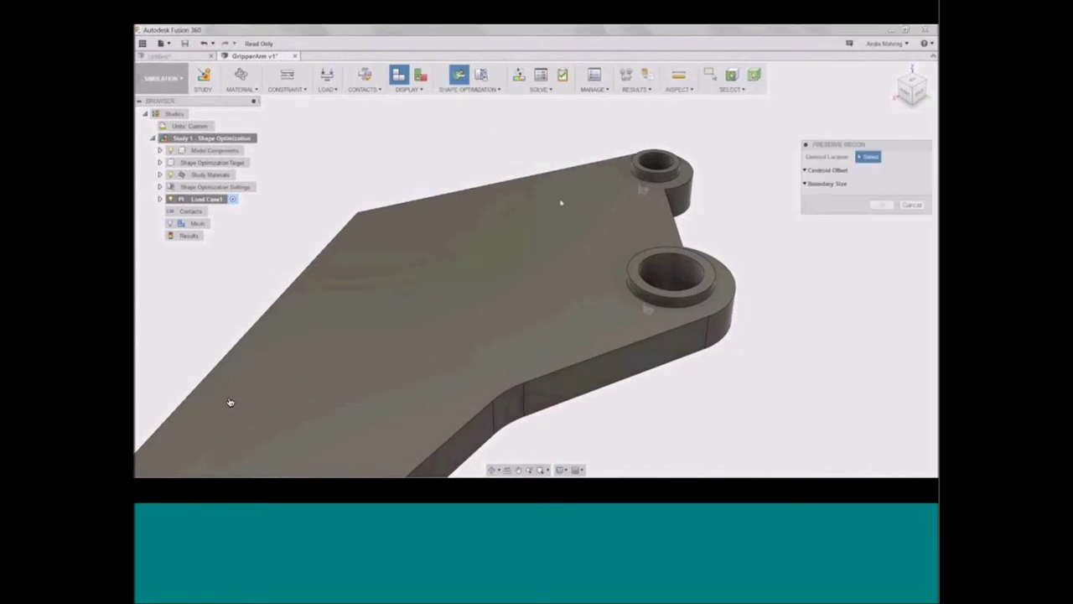
{"action": "left_click", "coordinate": [675, 281]}
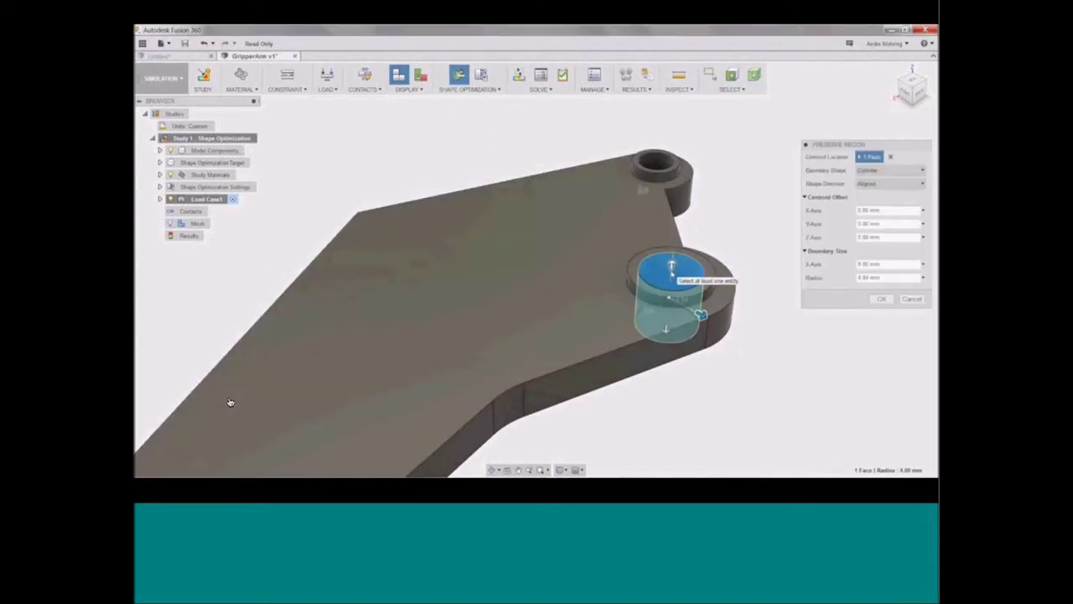
{"action": "left_click", "coordinate": [900, 278]}
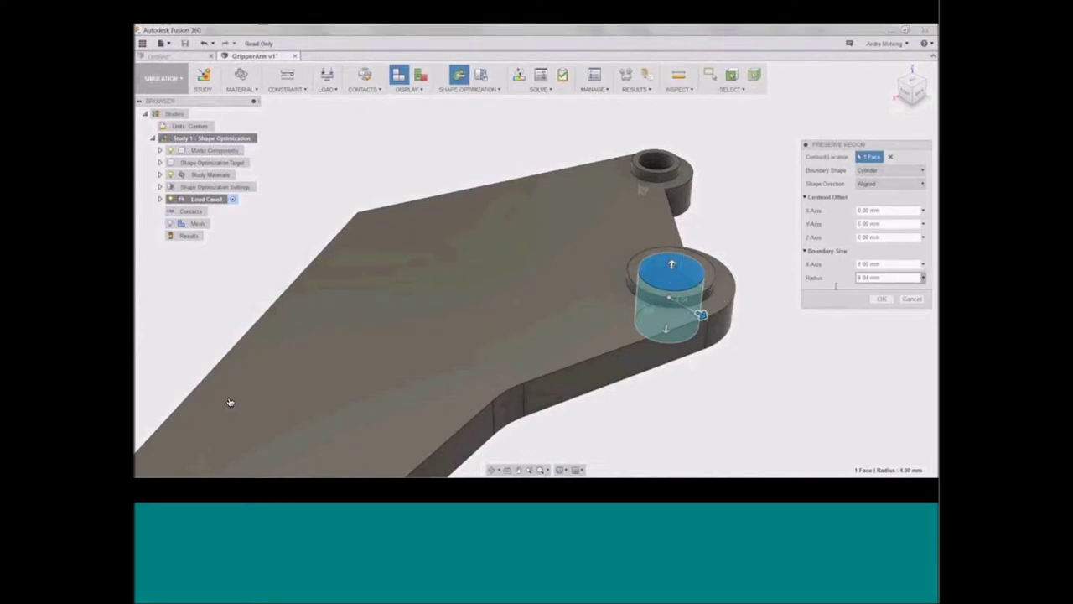
{"action": "type", "text": "8"}
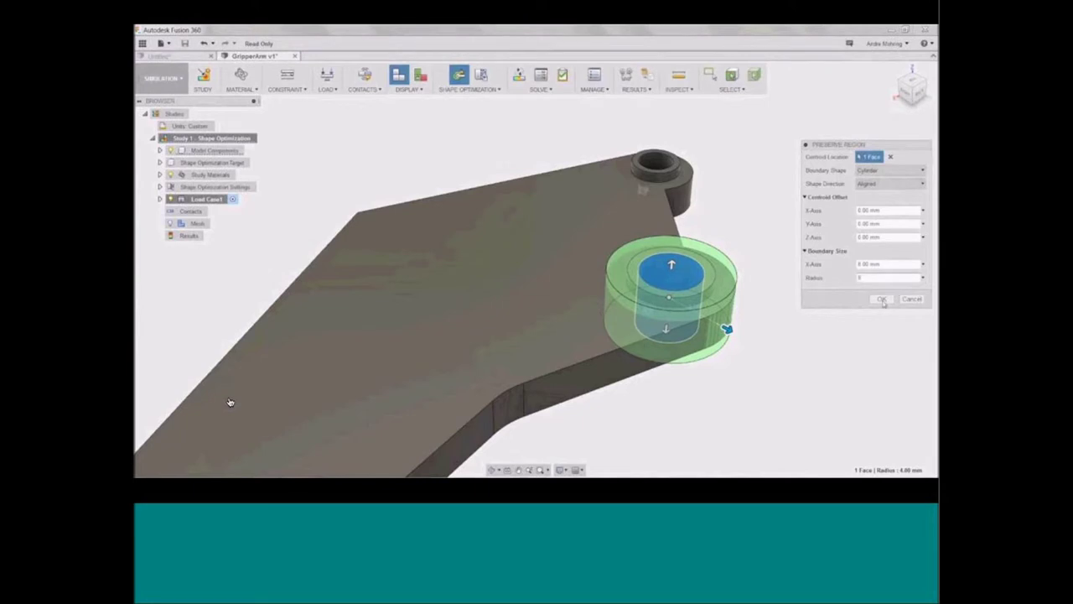
{"action": "left_click", "coordinate": [882, 299]}
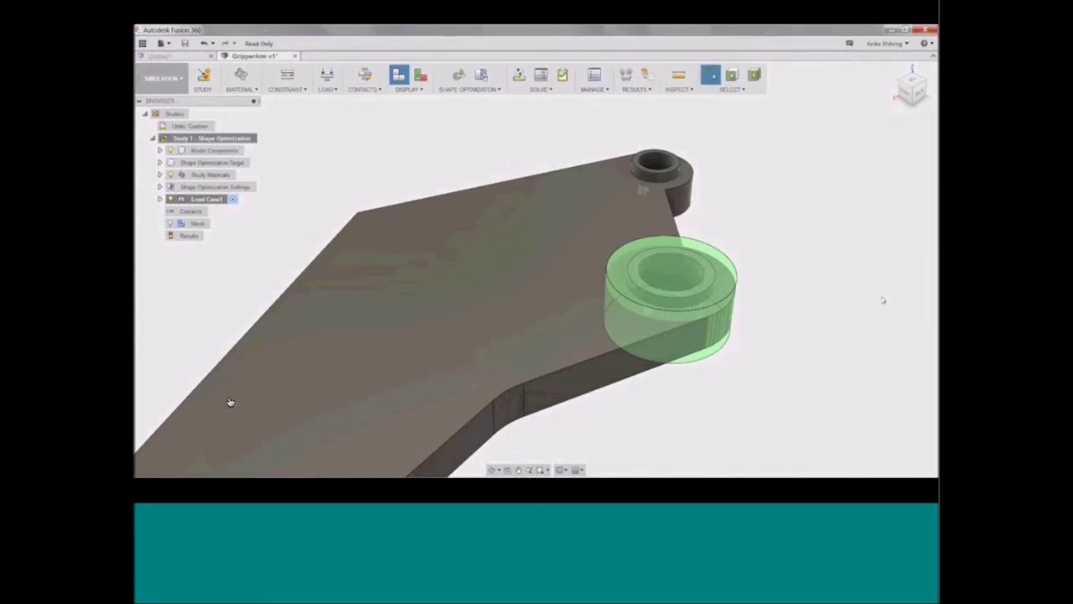
Add a cylindrical preserve region with a radius of 6 mm around the smaller hole.
{"action": "left_click", "coordinate": [659, 166]}
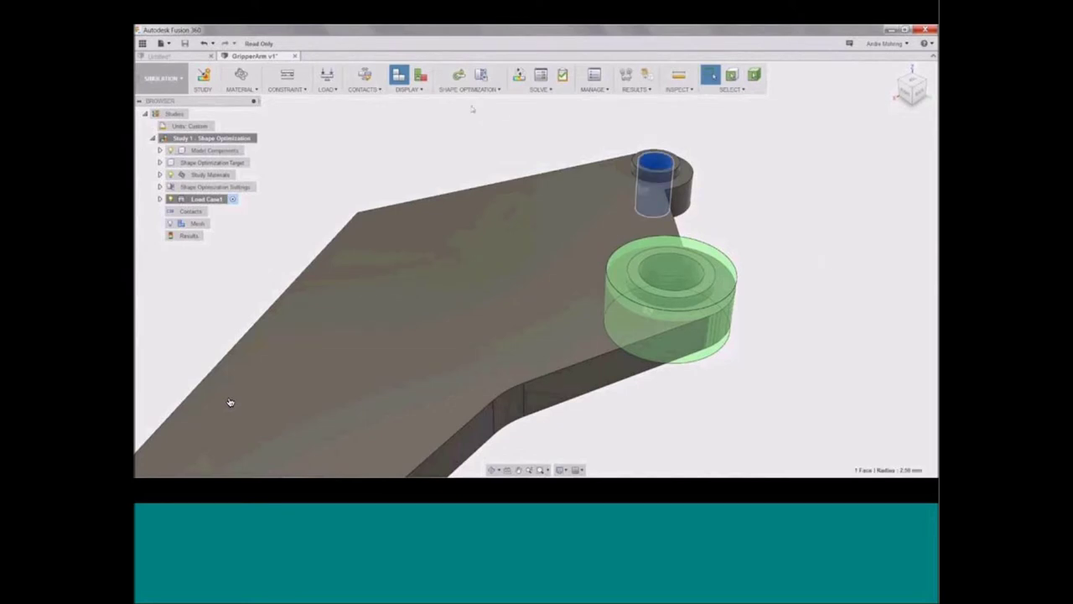
{"action": "key", "text": "p"}
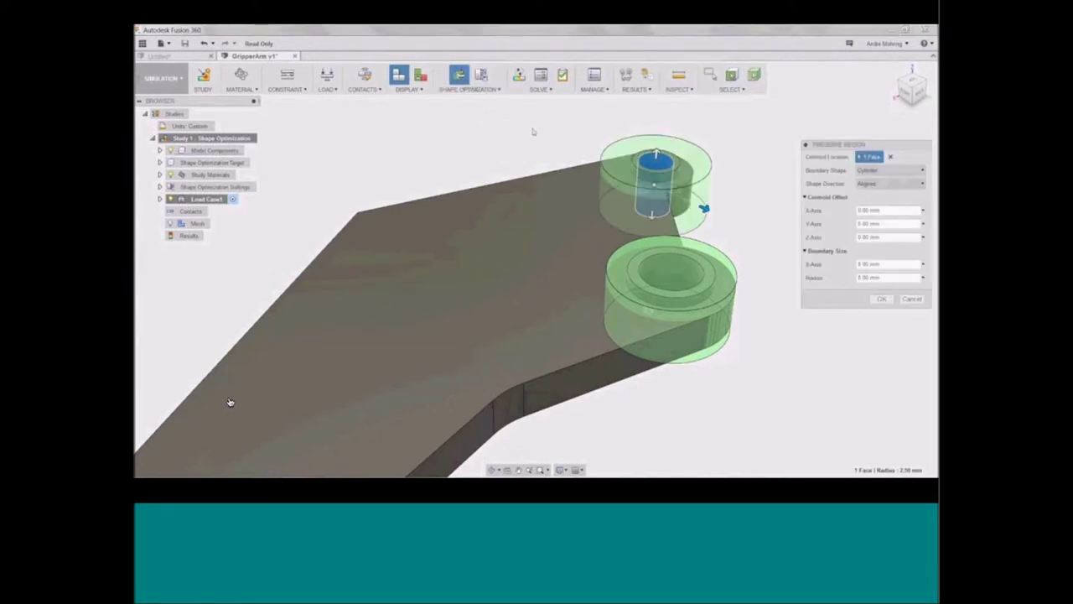
{"action": "left_click", "coordinate": [878, 277]}
{"action": "double_click", "coordinate": [888, 278]}
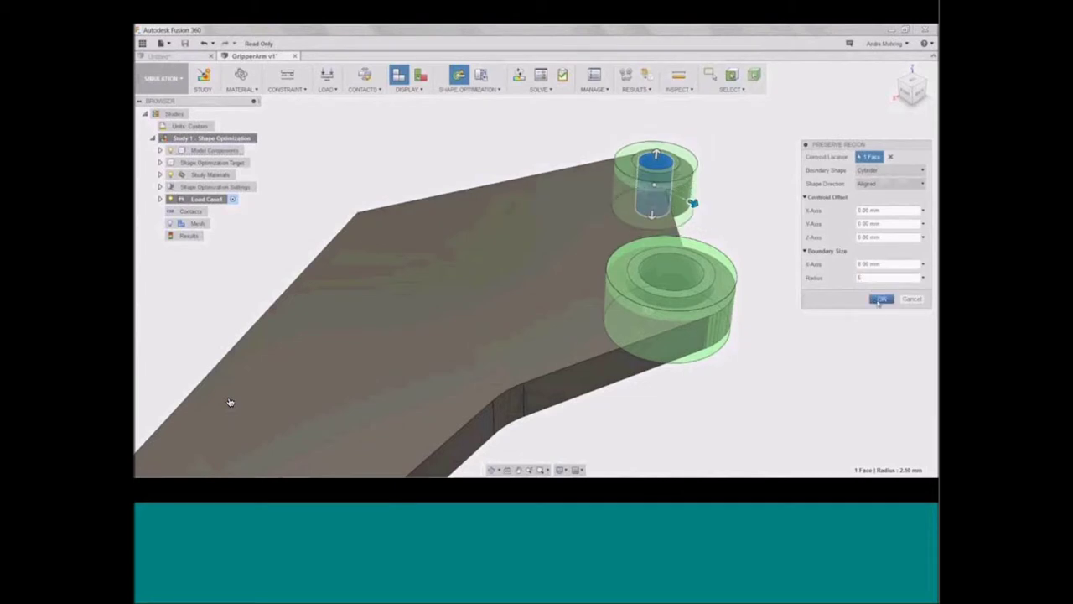
{"action": "left_click", "coordinate": [880, 301]}
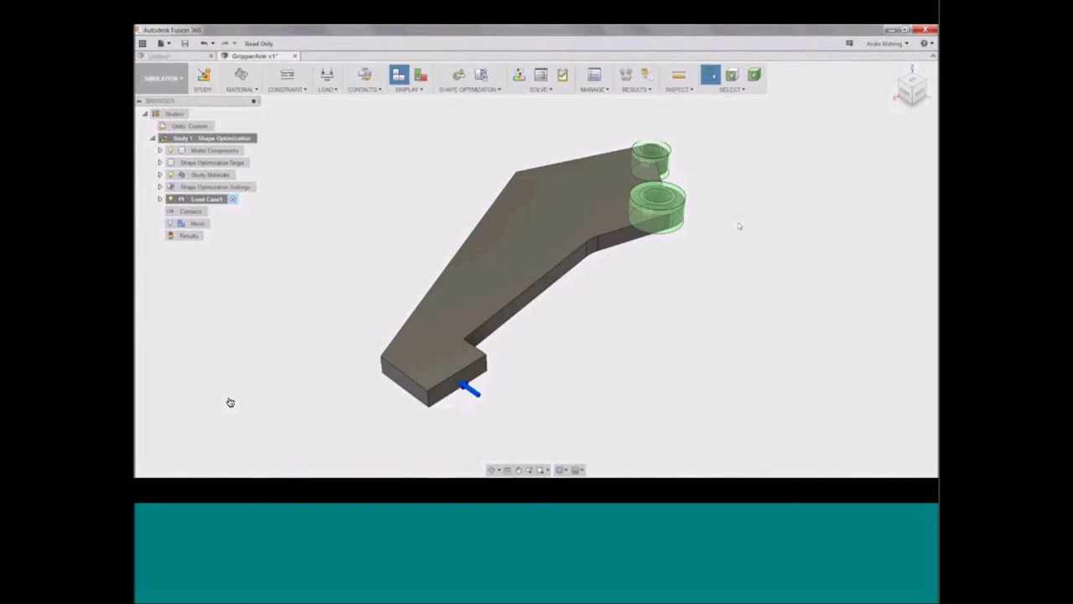
Define symmetry plane 1 for the shape optimization from the gripper arm's large flat upper face.
{"action": "left_click", "coordinate": [489, 91]}
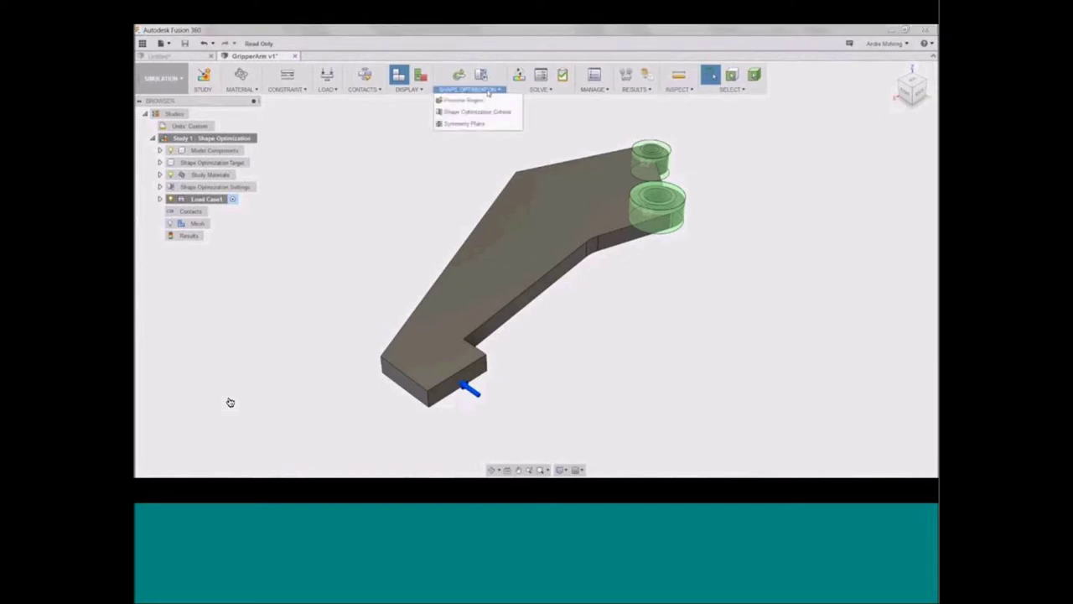
{"action": "left_click", "coordinate": [480, 124]}
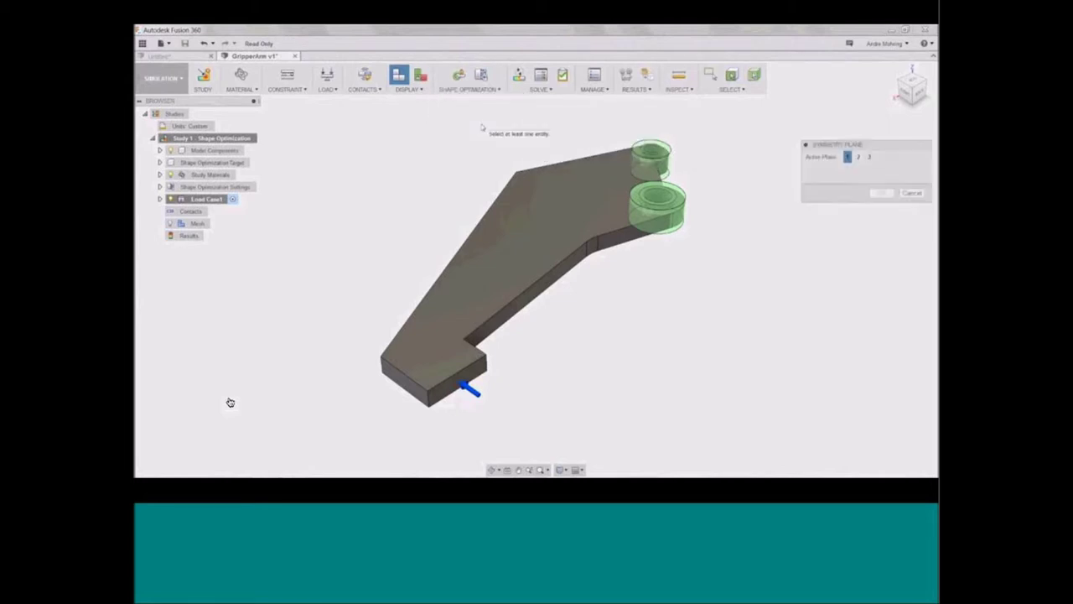
{"action": "left_click", "coordinate": [522, 220]}
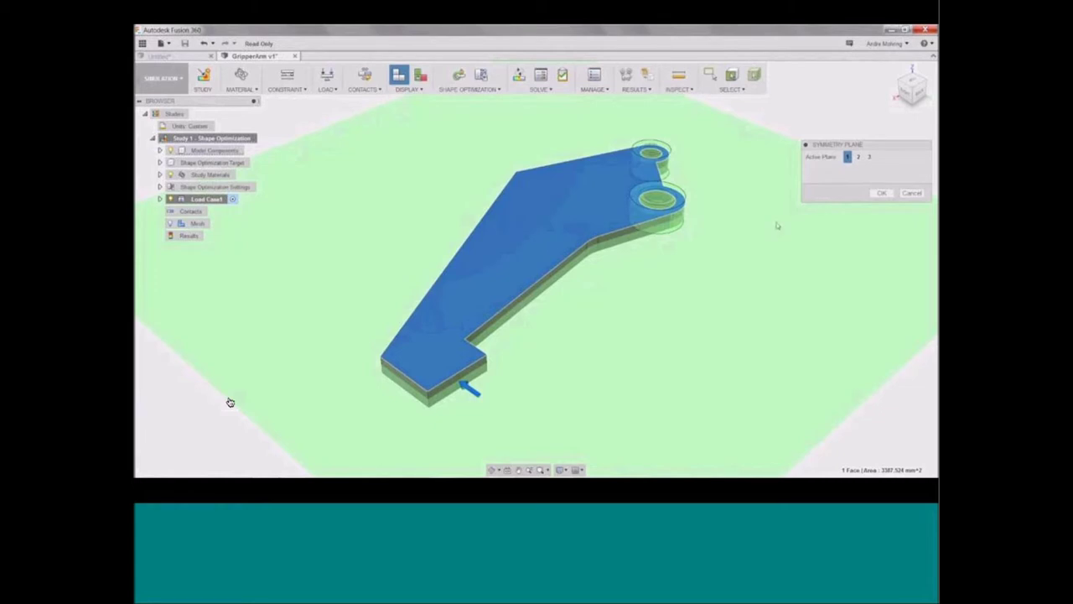
{"action": "left_click", "coordinate": [881, 193]}
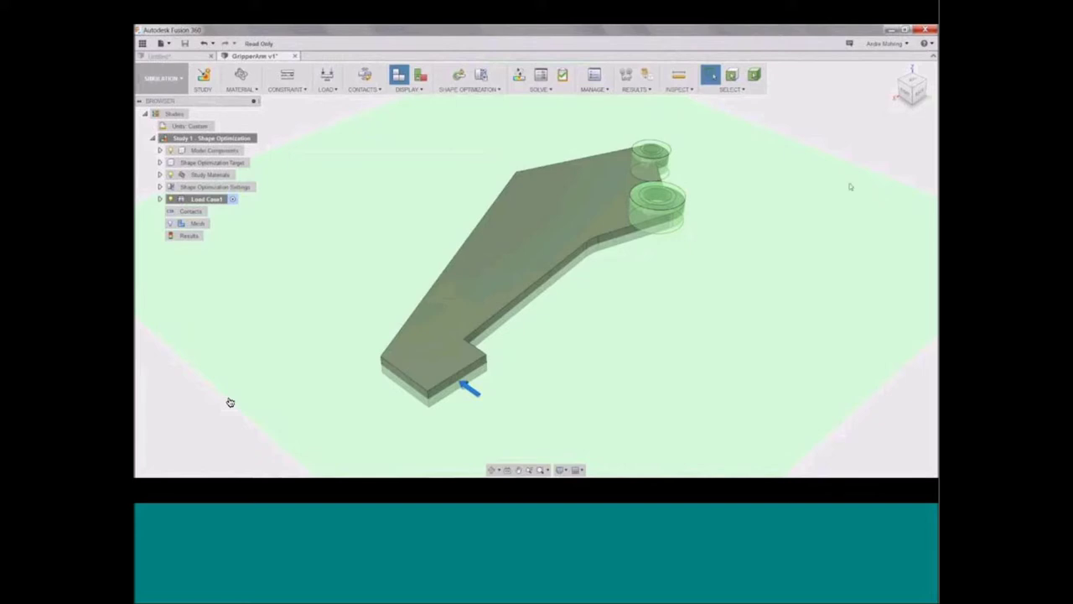
Refine the study mesh by reducing the model-based average element size to below 3%, and accept the fine mesh.
{"action": "left_click", "coordinate": [593, 74]}
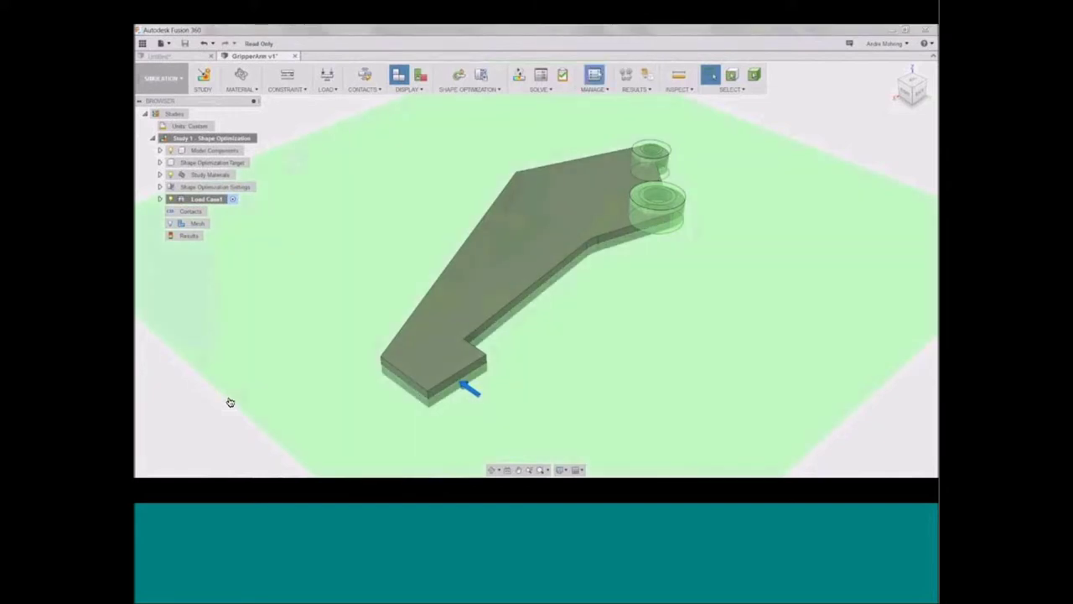
{"action": "left_click", "coordinate": [419, 221]}
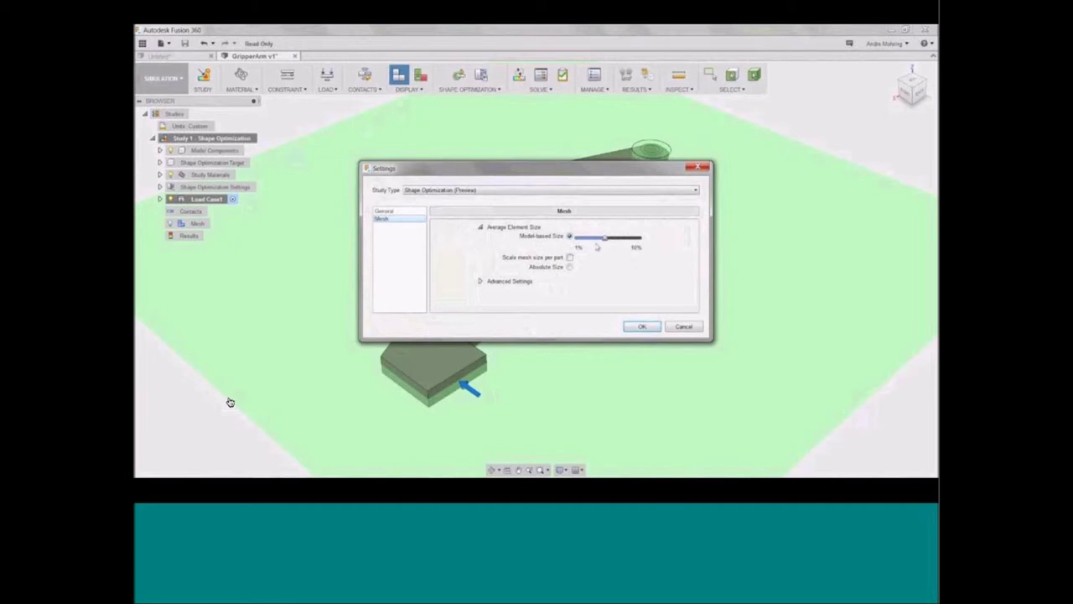
{"action": "left_click_drag", "start_coordinate": [602, 244], "coordinate": [585, 250]}
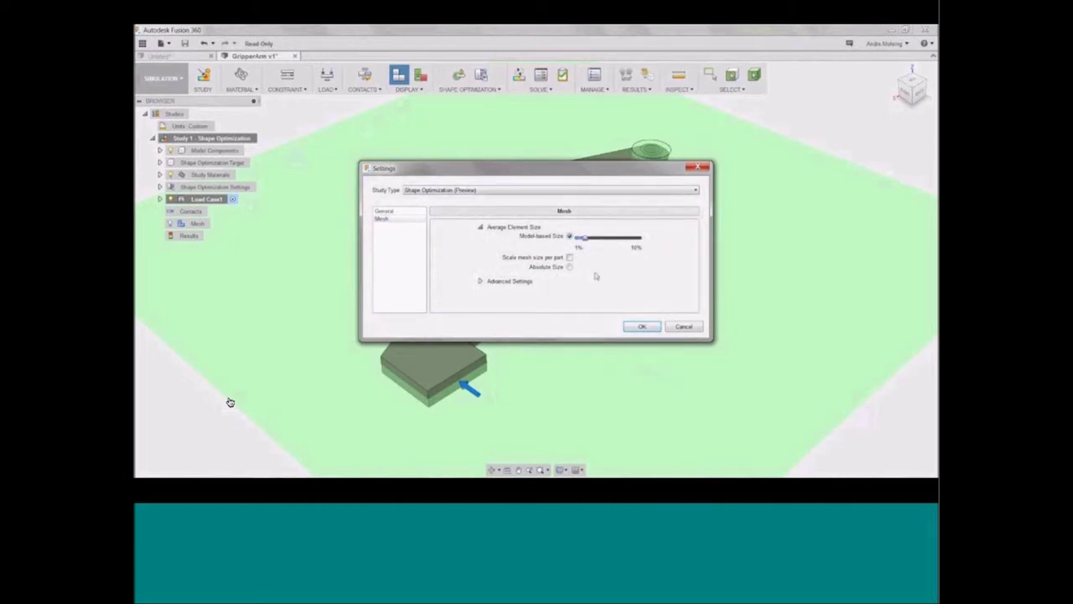
{"action": "left_click", "coordinate": [634, 327]}
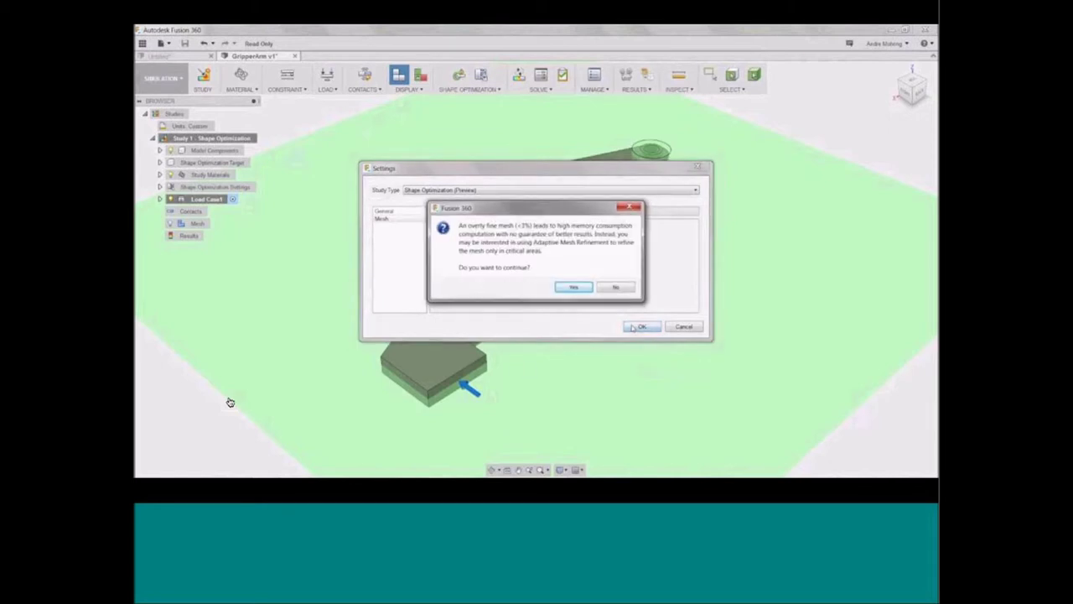
{"action": "left_click", "coordinate": [574, 288]}
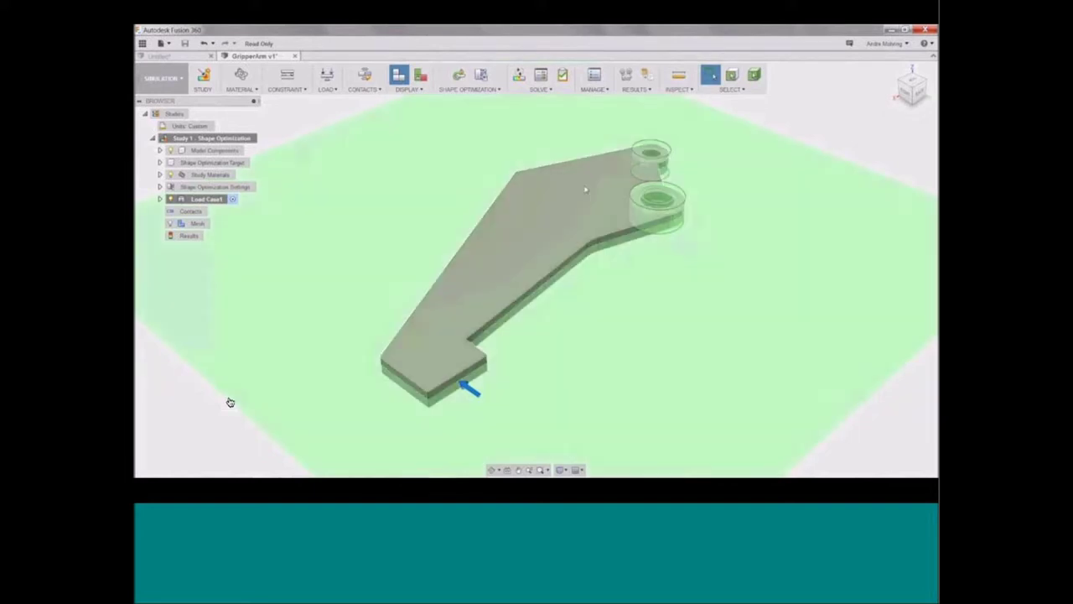
Solve Study 1 - Shape Optimization on the cloud and close the job status once it is submitted.
{"action": "left_click", "coordinate": [541, 75]}
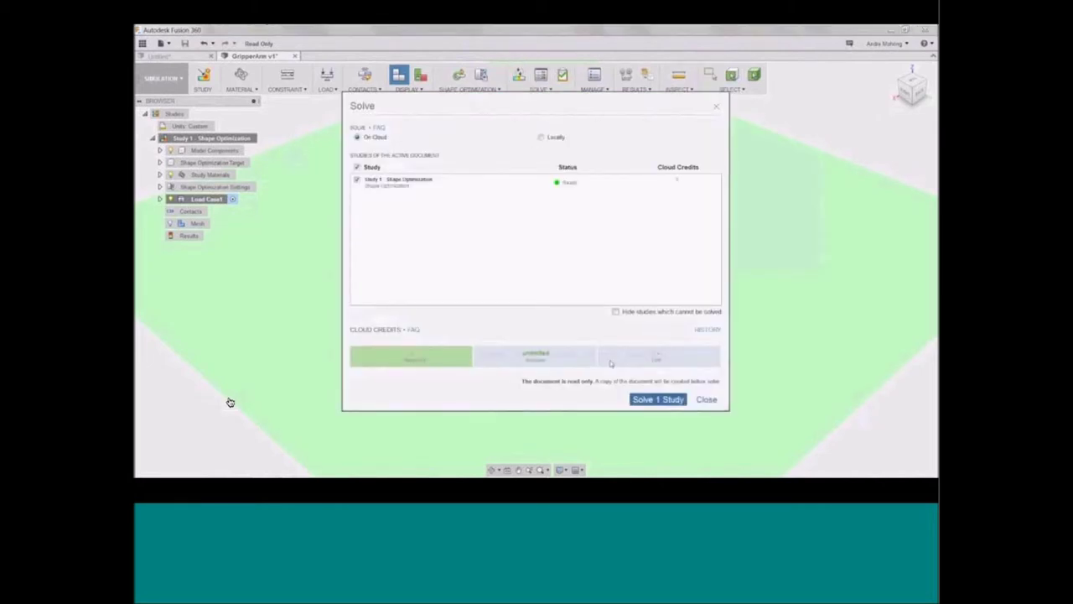
{"action": "left_click", "coordinate": [653, 402]}
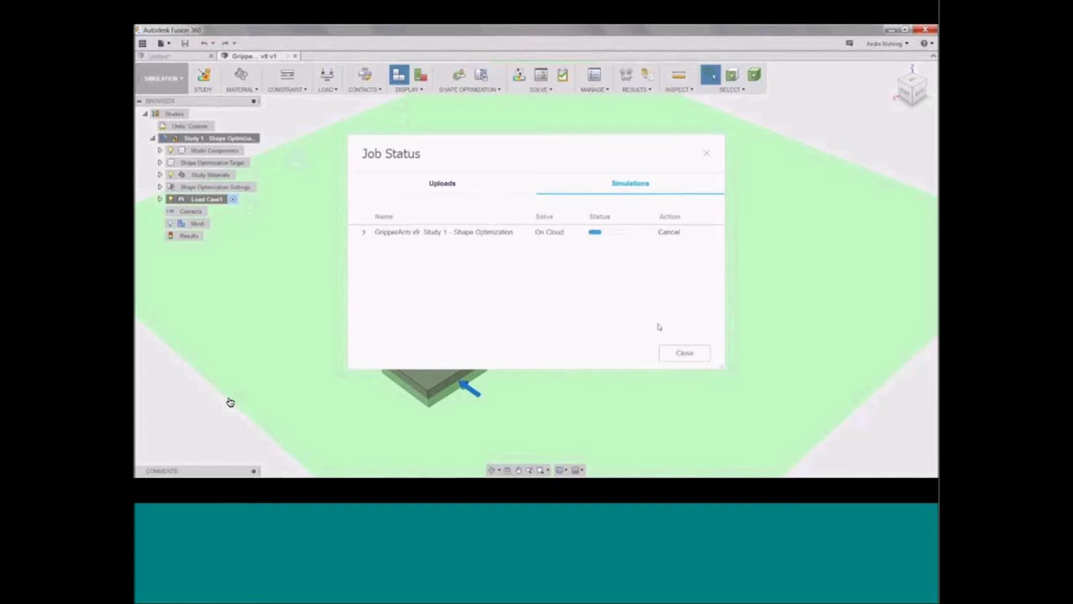
{"action": "left_click", "coordinate": [688, 353]}
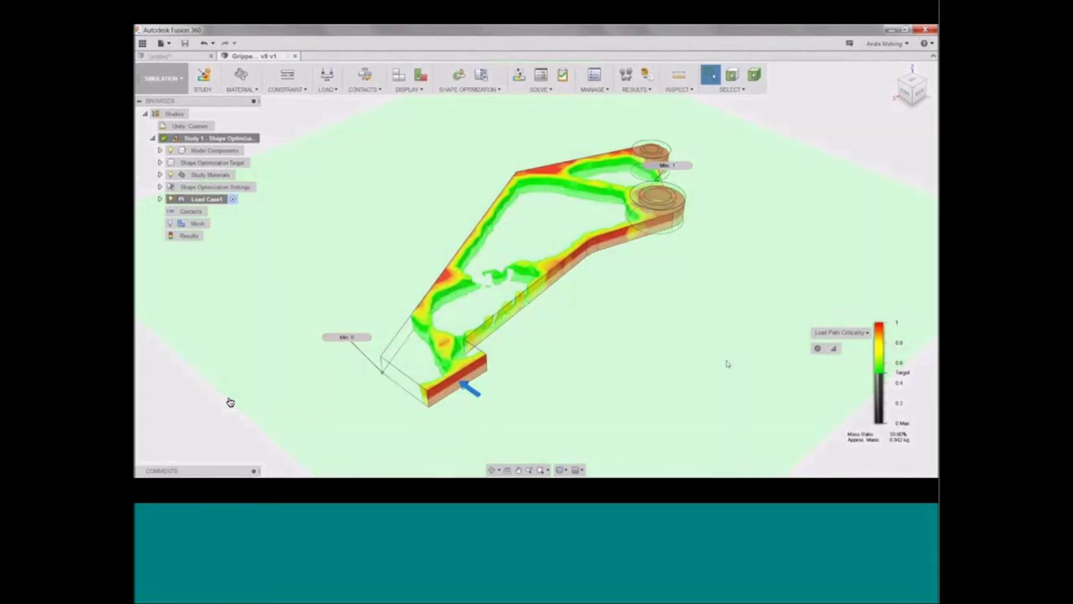
Lower the load path criticality threshold to about 0.1 and promote the optimized shape to the Model workspace as a mesh.
{"action": "left_click_drag", "start_coordinate": [877, 374], "coordinate": [878, 417]}
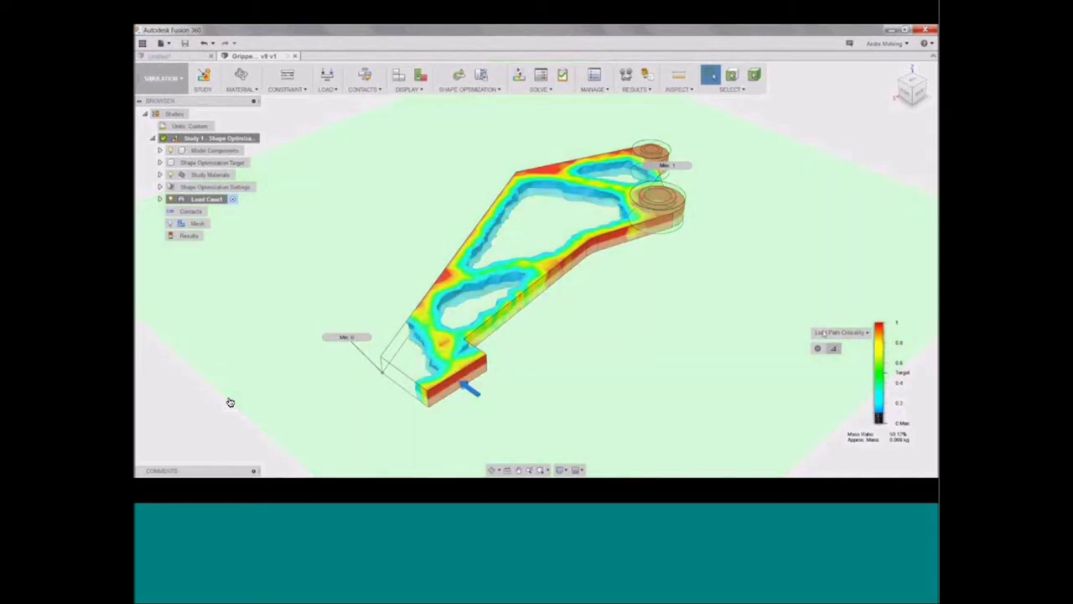
{"action": "left_click", "coordinate": [642, 89]}
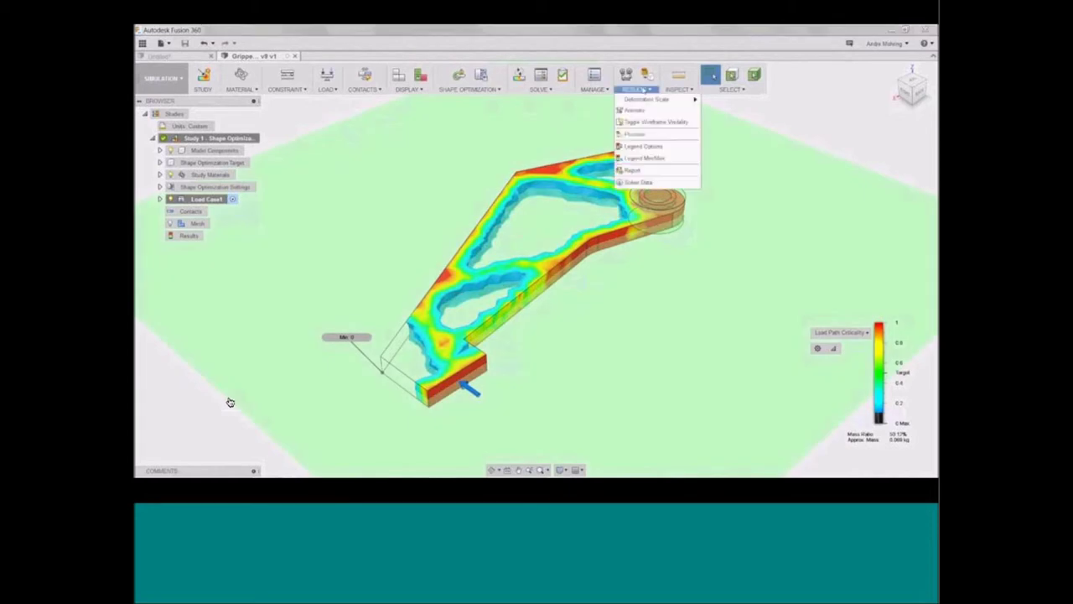
{"action": "left_click", "coordinate": [637, 134]}
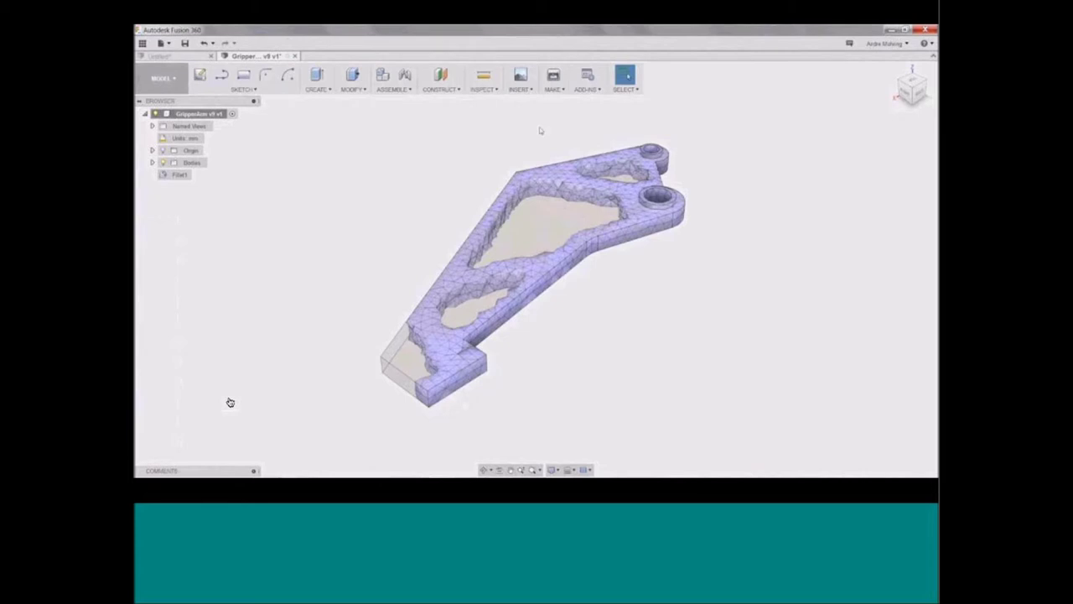
Sketch a closed line outline on the arm's flat face around the large central opening of the mesh, and start the neighbouring opening's outline.
{"action": "key", "text": "l"}
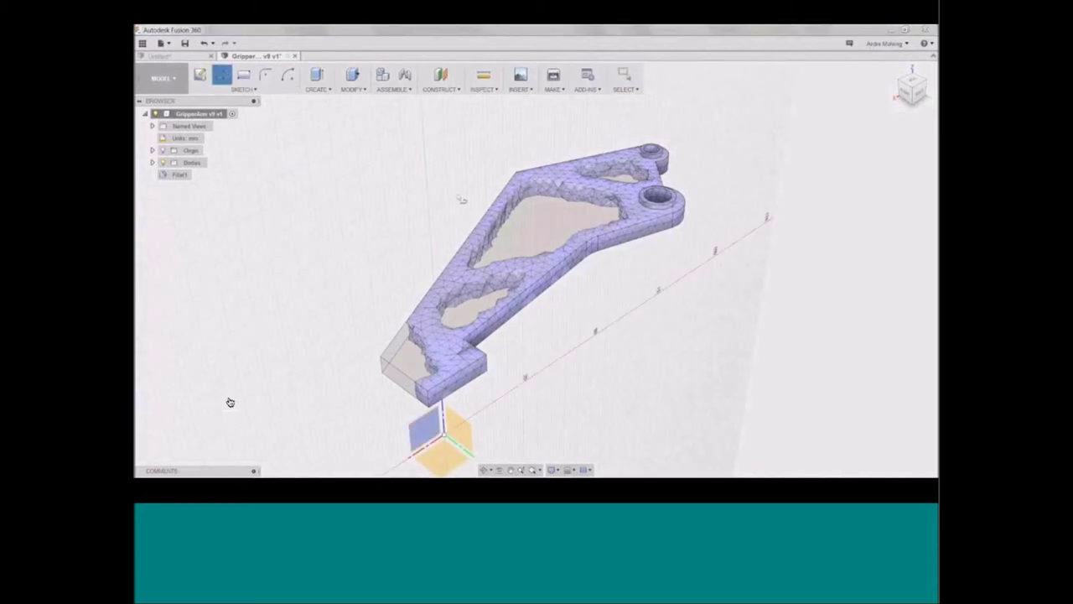
{"action": "left_click", "coordinate": [442, 349]}
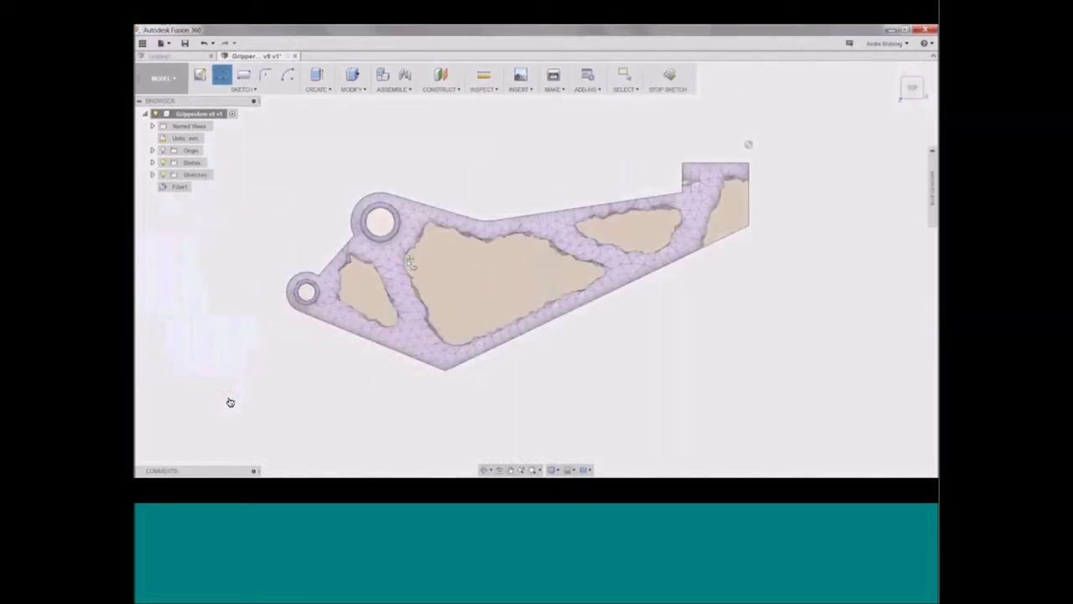
{"action": "left_click", "coordinate": [411, 256]}
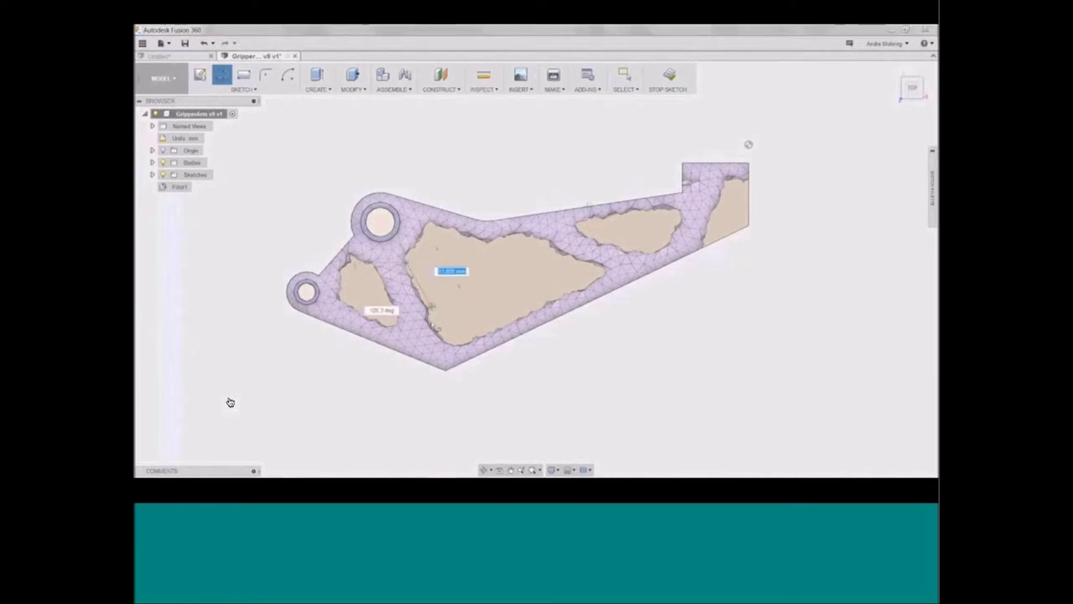
{"action": "left_click", "coordinate": [428, 352]}
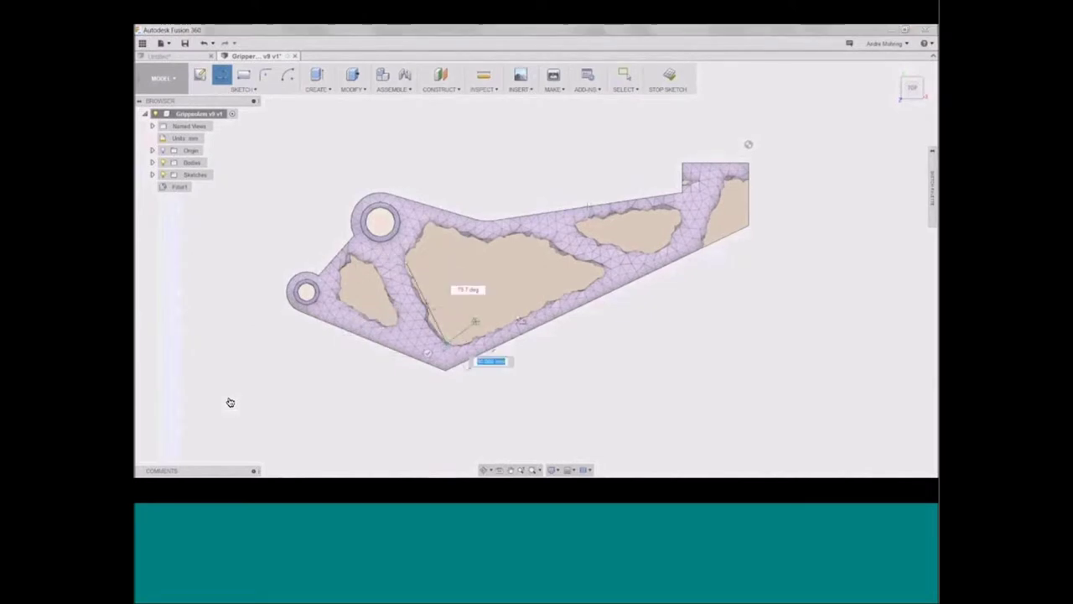
{"action": "left_click", "coordinate": [605, 279]}
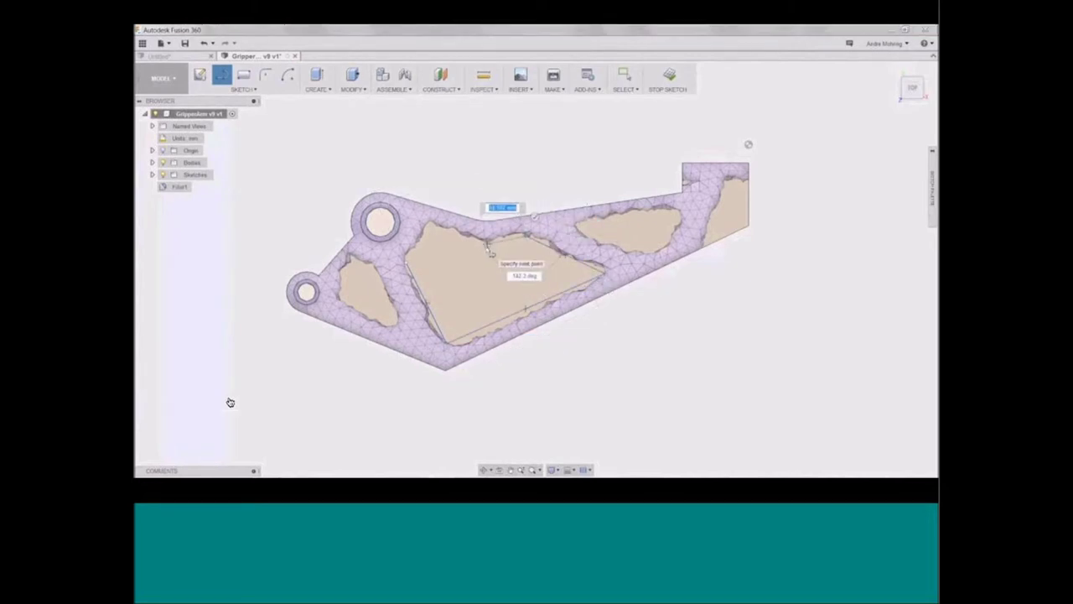
{"action": "left_click", "coordinate": [488, 245]}
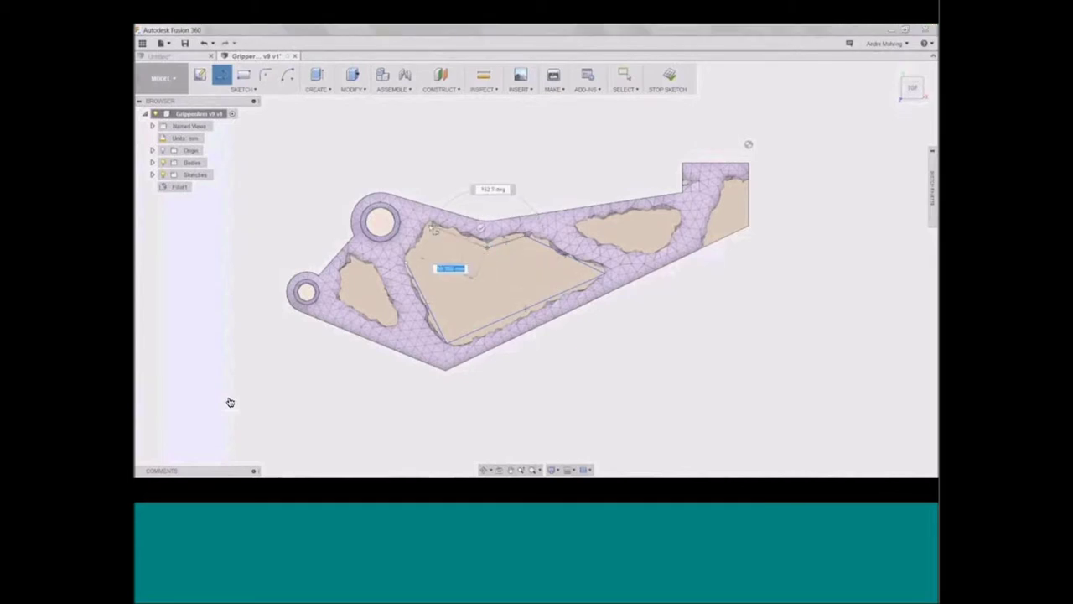
{"action": "left_click", "coordinate": [429, 226]}
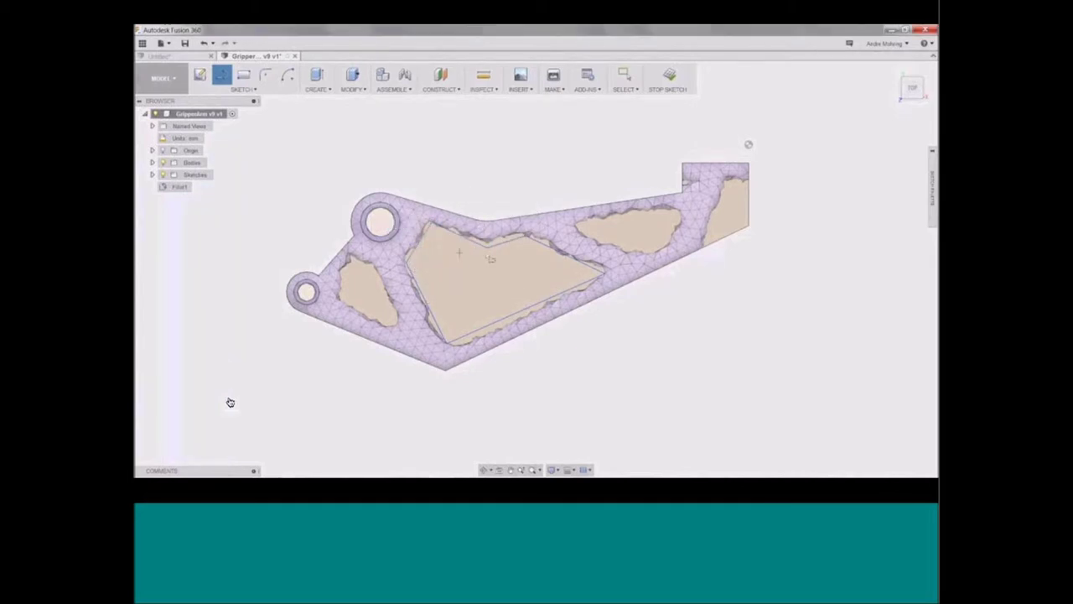
{"action": "left_click", "coordinate": [579, 228]}
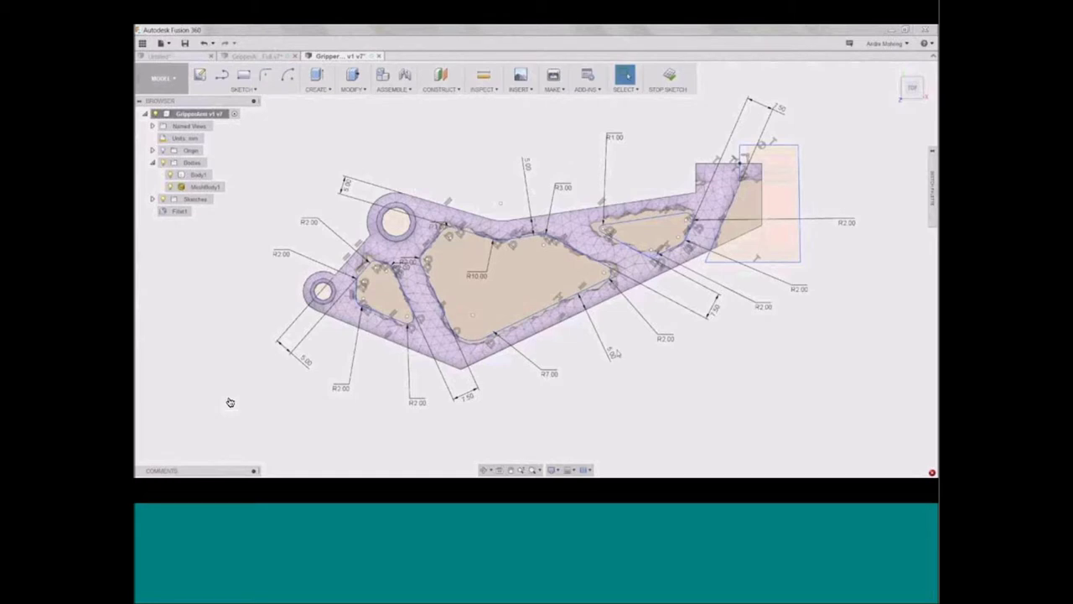
Extrude-cut the three inner opening profiles and the end-corner profiles with extent All, and hide the mesh body.
{"action": "left_click", "coordinate": [317, 75]}
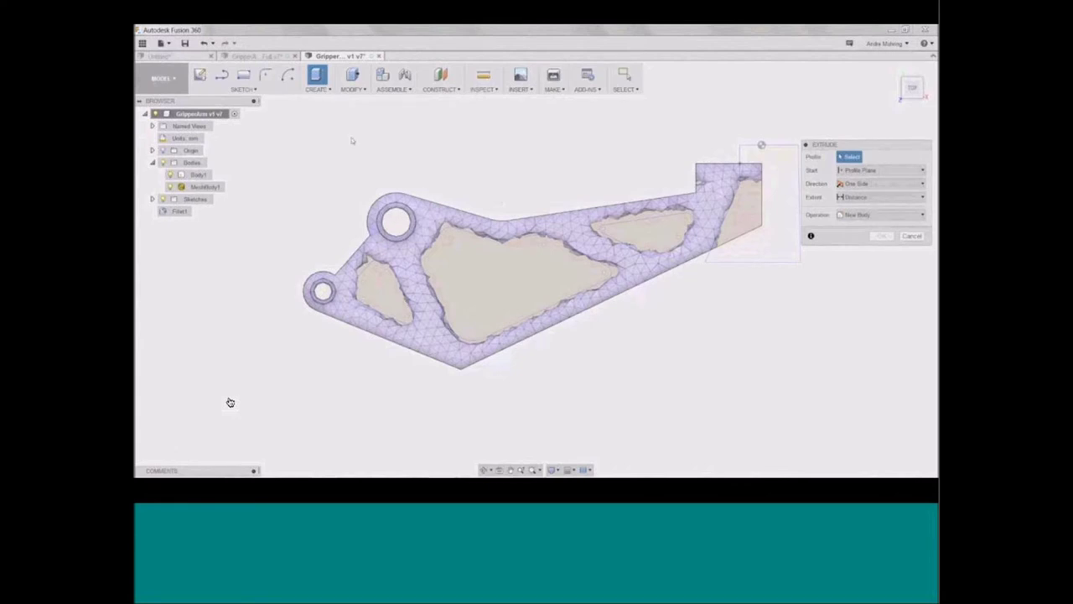
{"action": "left_click", "coordinate": [382, 293]}
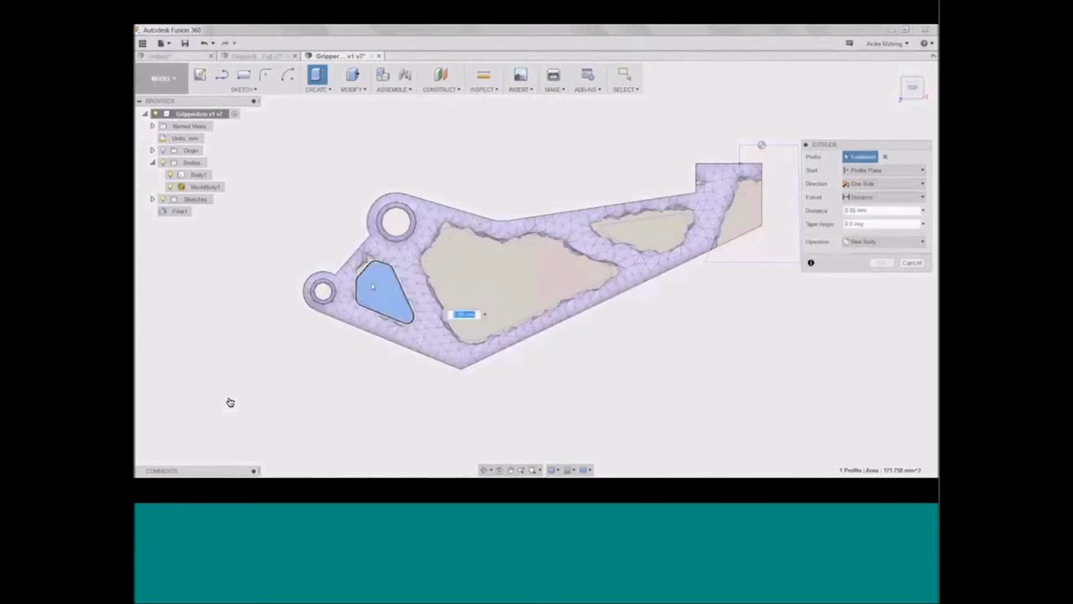
{"action": "left_click", "coordinate": [476, 277]}
{"action": "left_click", "coordinate": [646, 235]}
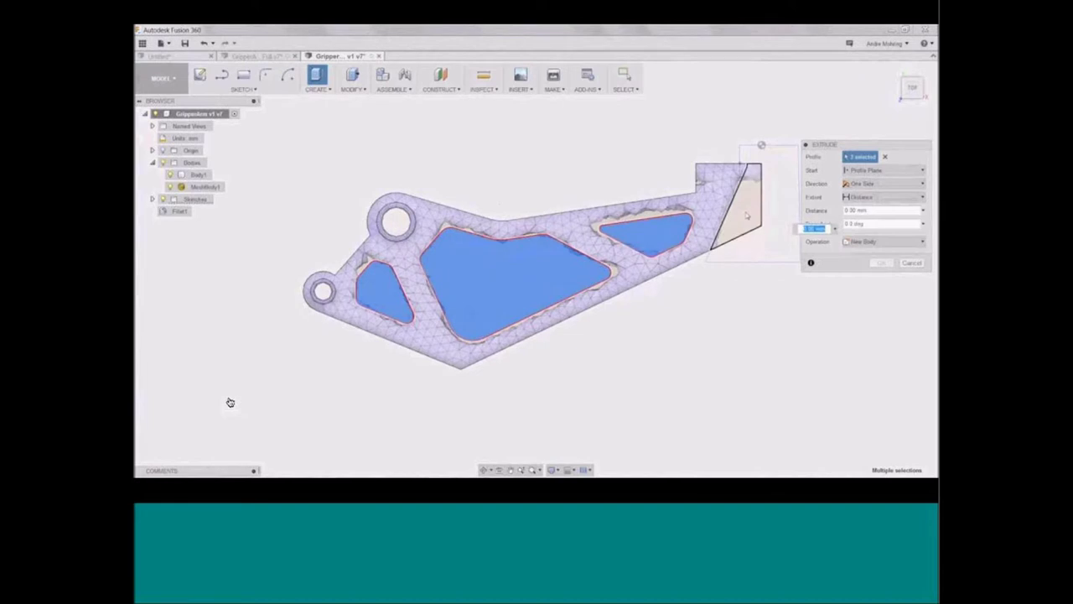
{"action": "left_click", "coordinate": [746, 216]}
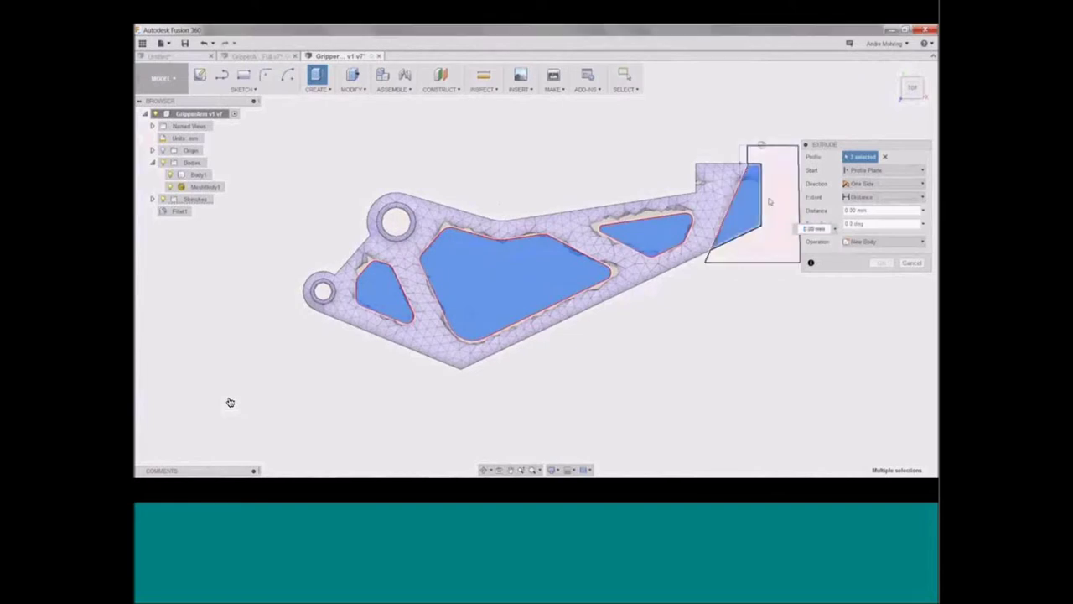
{"action": "left_click", "coordinate": [885, 196]}
{"action": "left_click", "coordinate": [864, 233]}
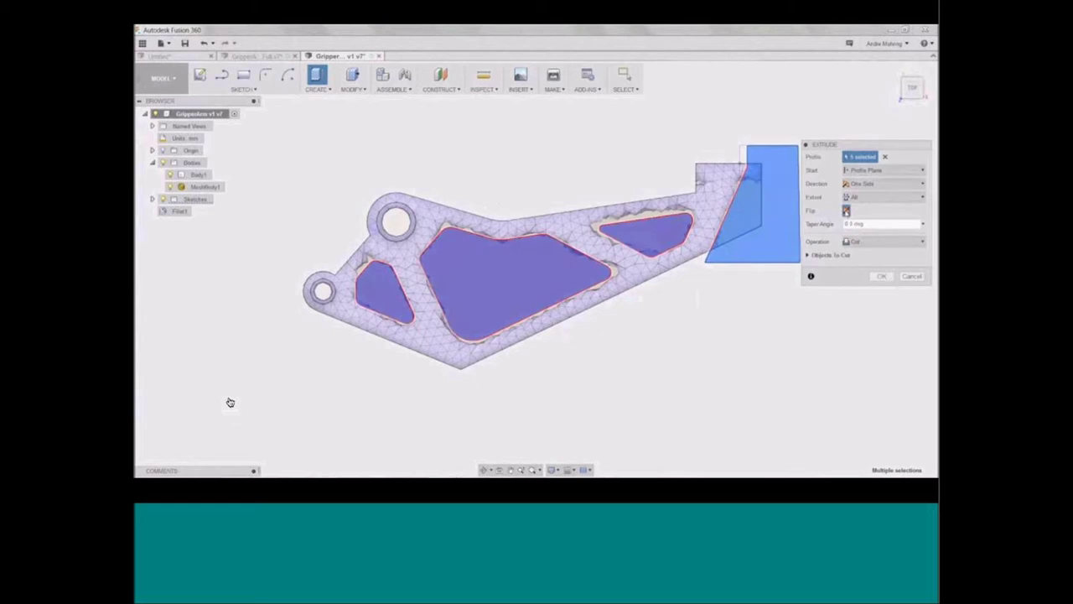
{"action": "left_click", "coordinate": [921, 98]}
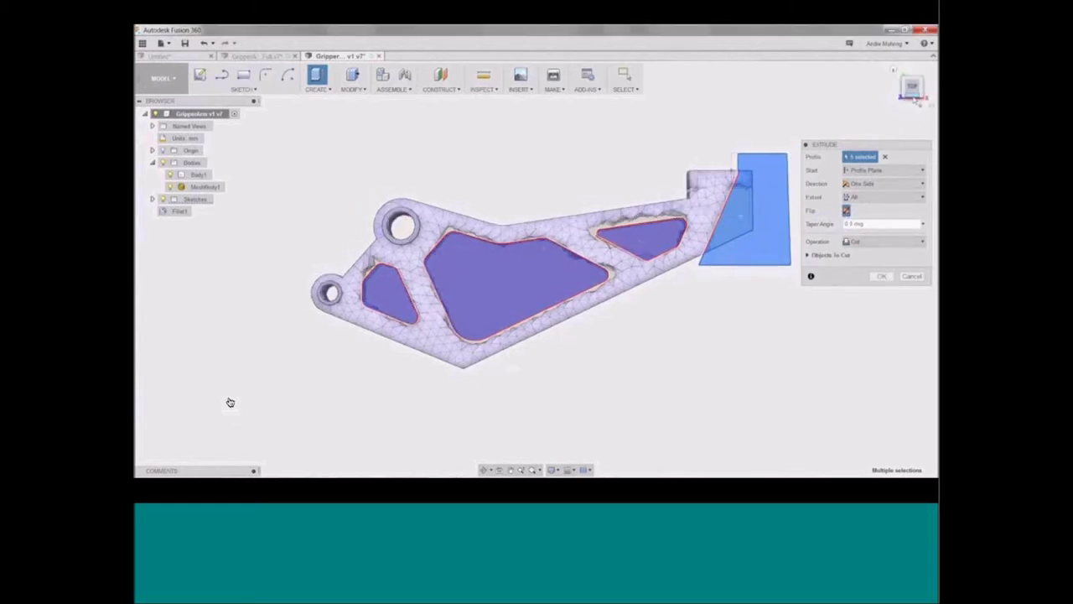
{"action": "left_click", "coordinate": [880, 279]}
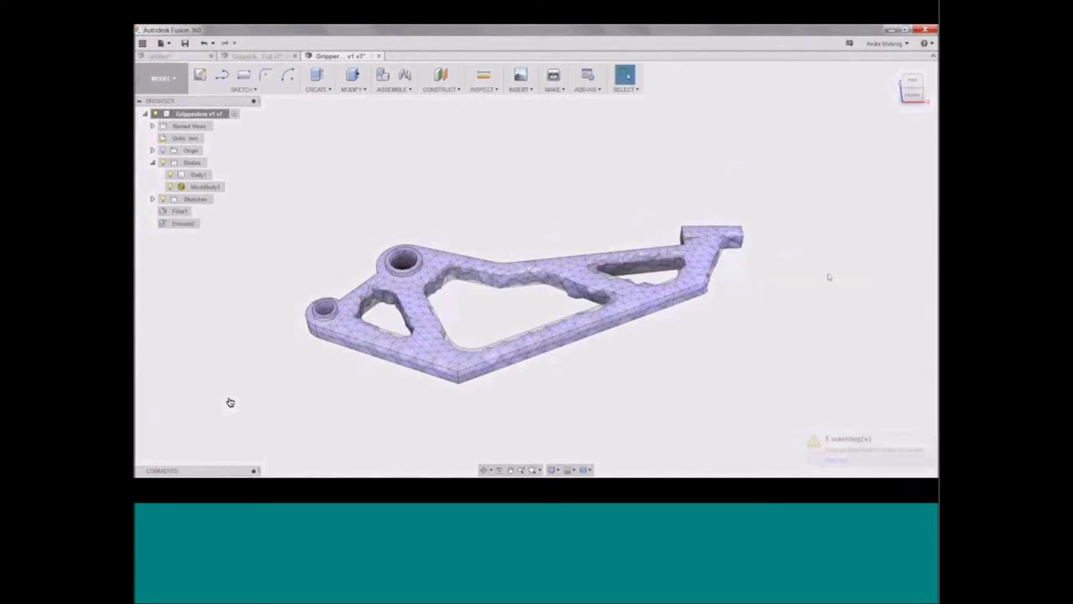
{"action": "left_click", "coordinate": [171, 187]}
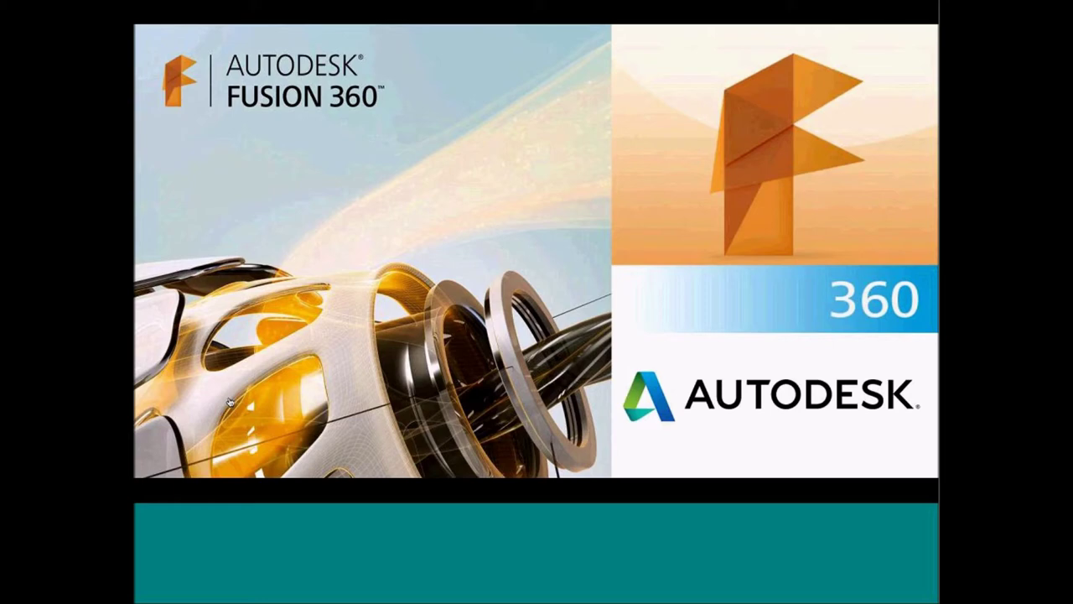
{"action": "key", "text": "Right"}
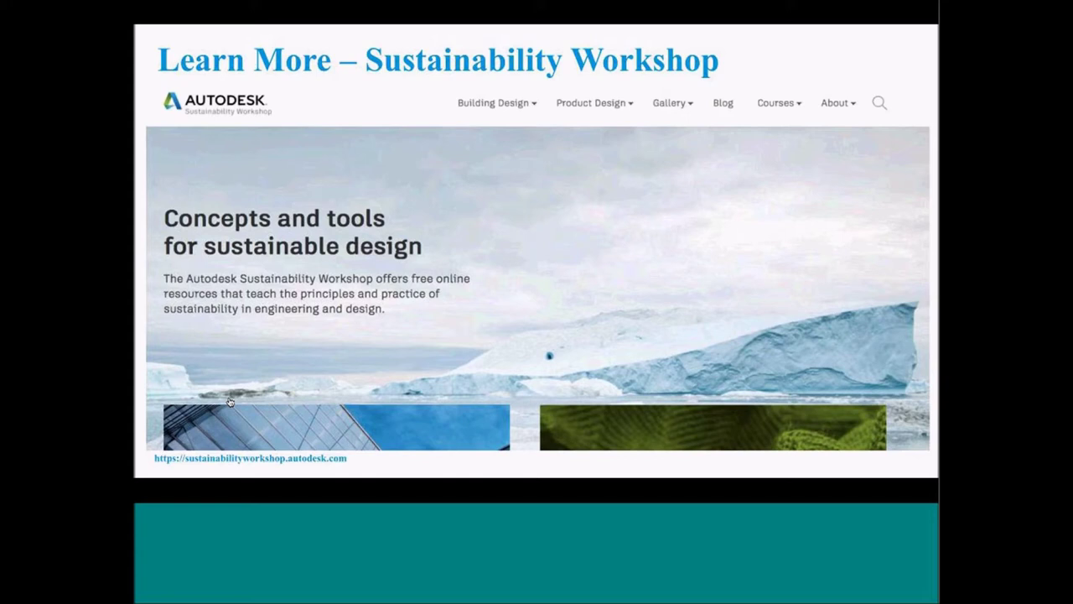
{"action": "left_click", "coordinate": [230, 402]}
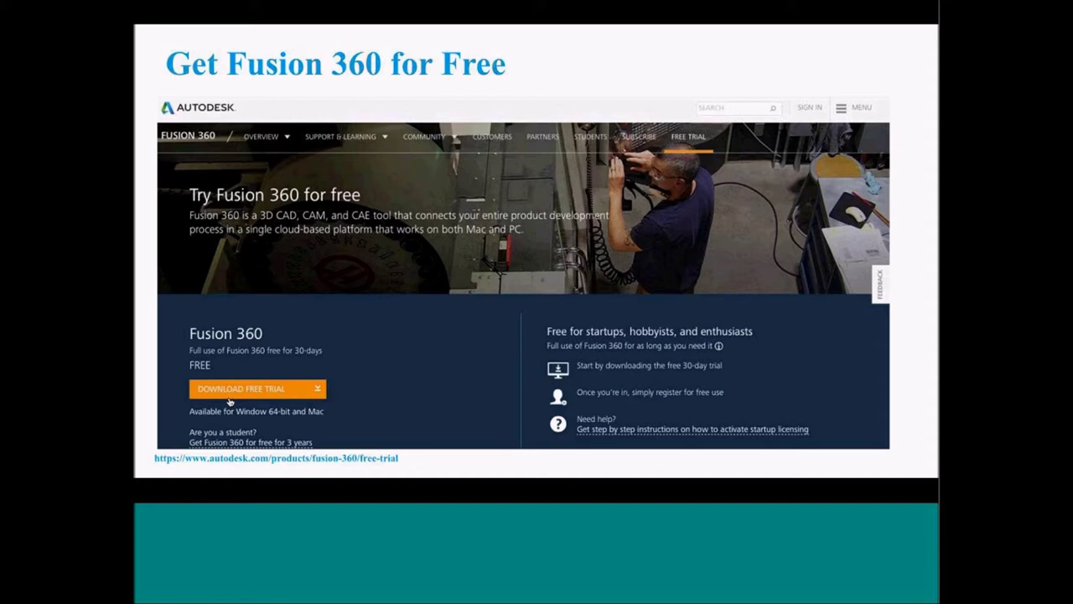
{"action": "key", "text": "Right"}
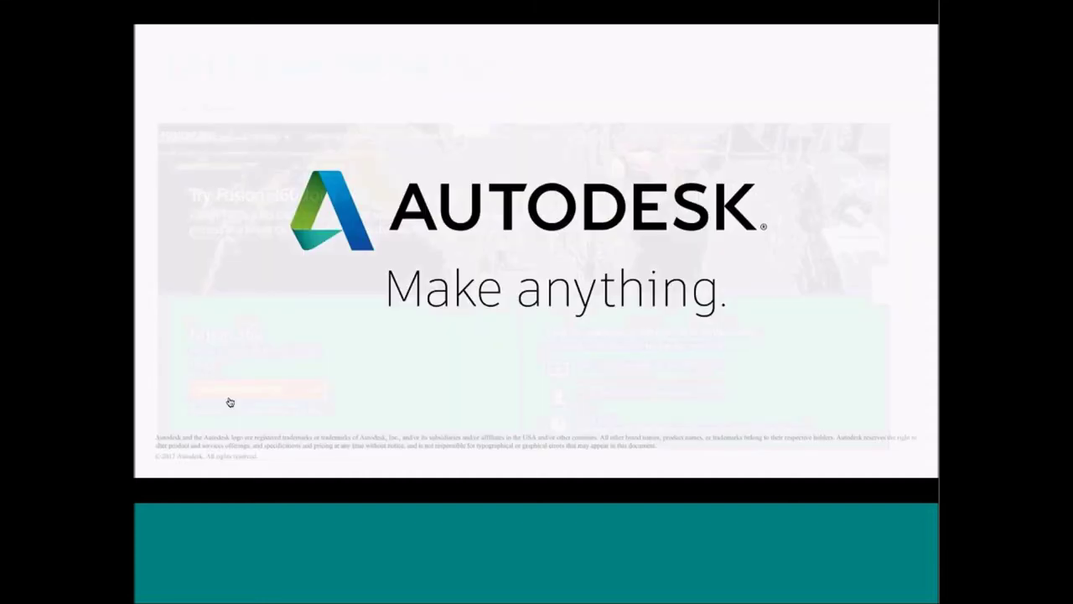